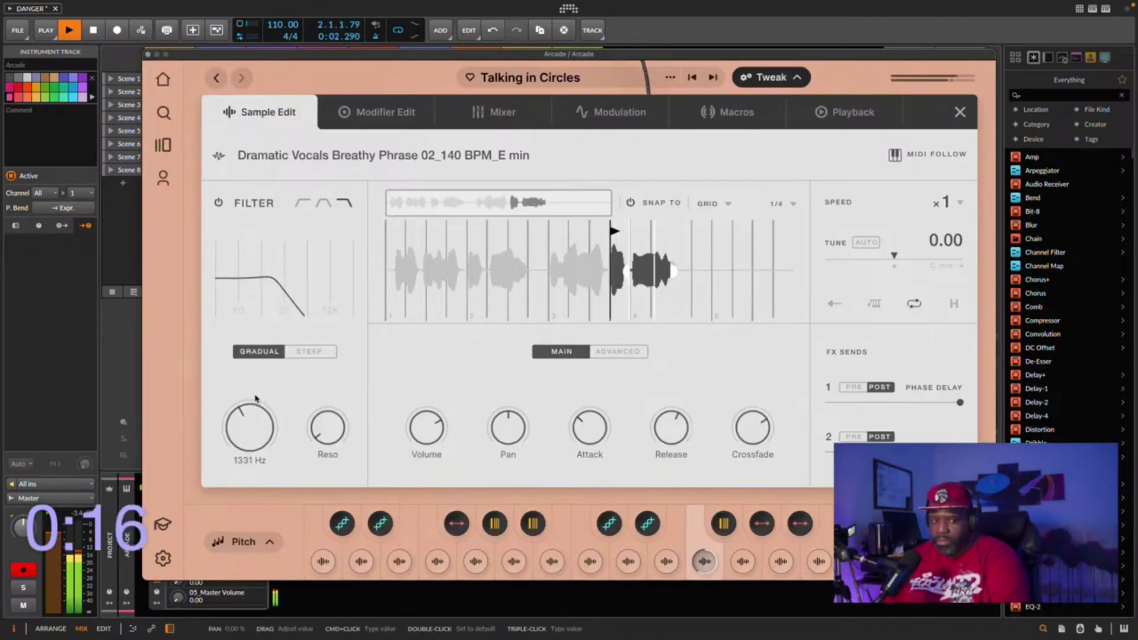
# Make the vocal sample's low-pass filter steep, fine-tune its frequency, and raise the Phase Delay macro.
pyautogui.click(314, 354)
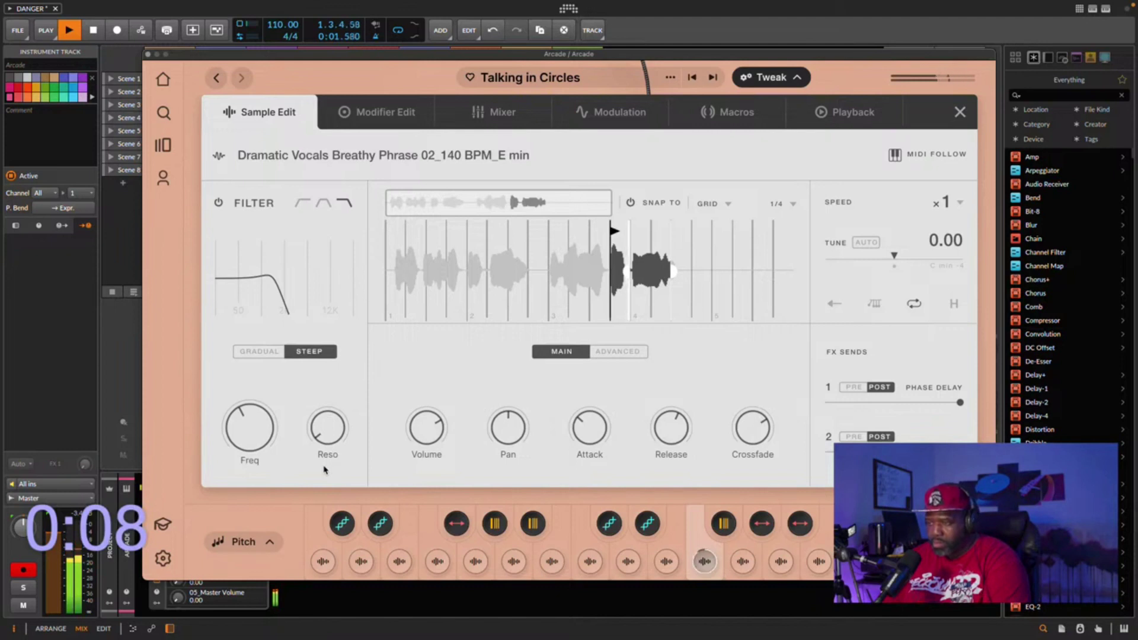
pyautogui.moveTo(261, 427); pyautogui.dragTo(265, 437)
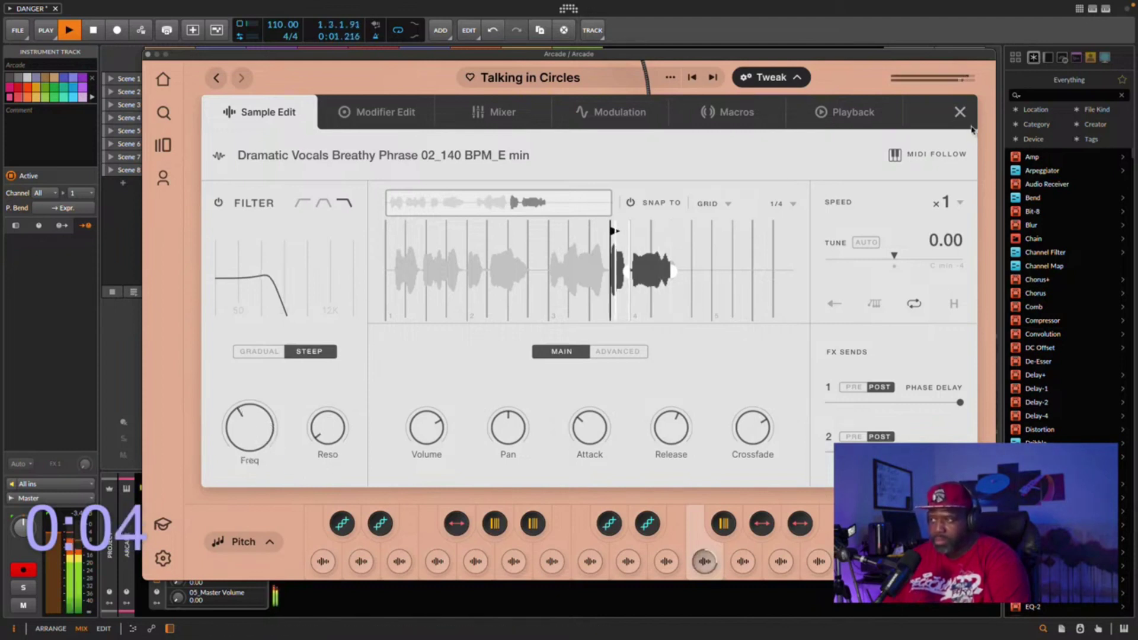
pyautogui.press('Escape')
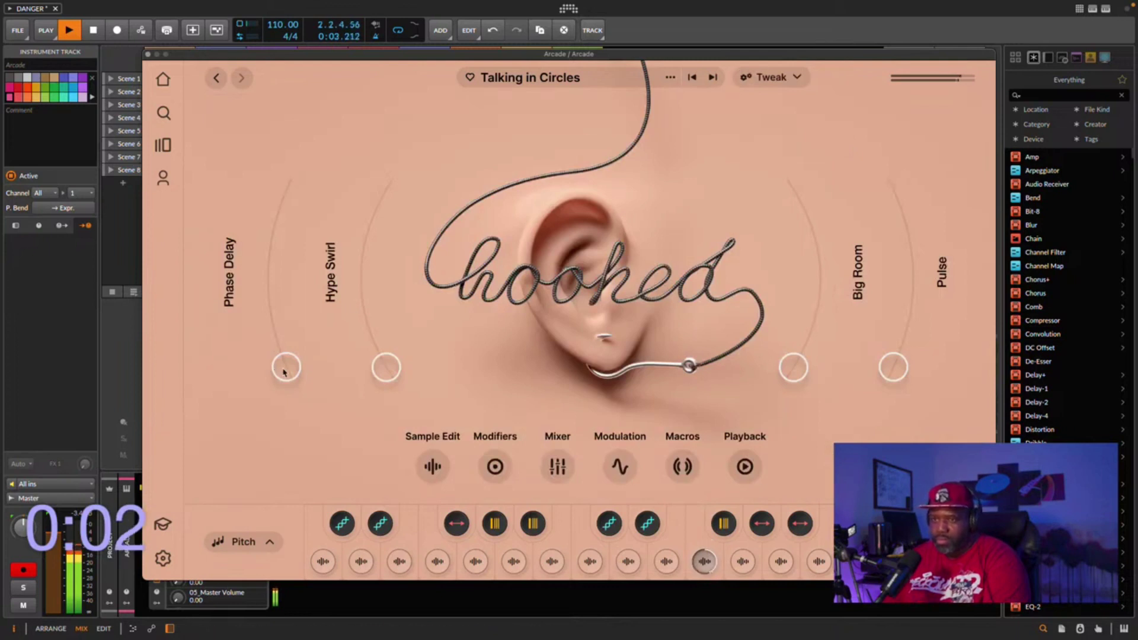
pyautogui.moveTo(284, 363); pyautogui.dragTo(283, 198)
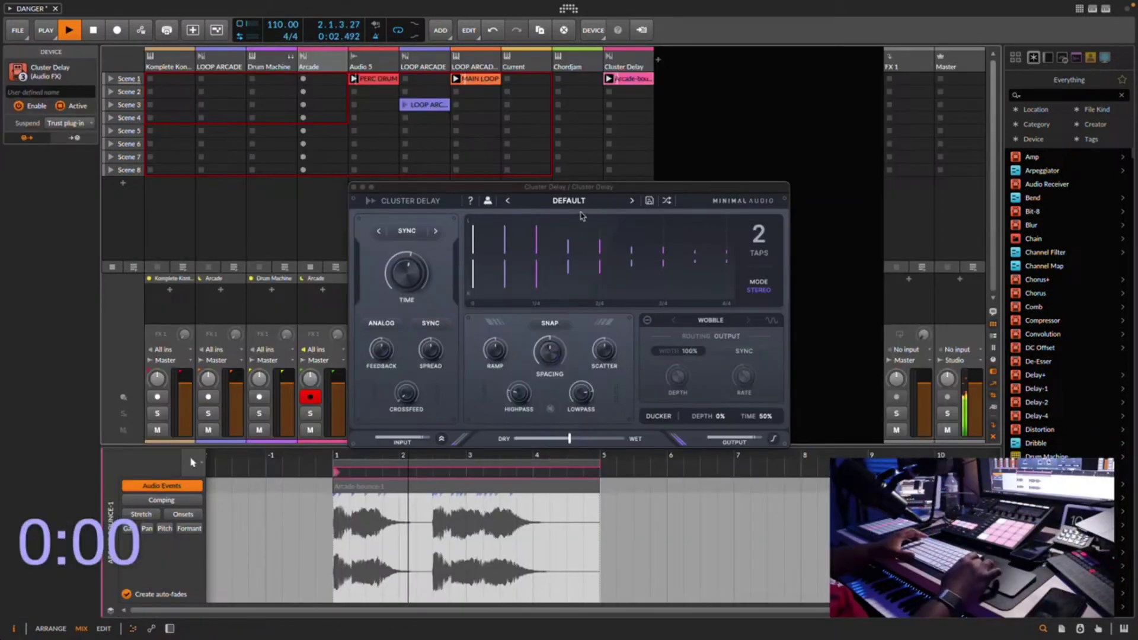
# Load the Cluster Crystals preset from the Ambient Spaces category in Cluster Delay.
pyautogui.click(571, 201)
pyautogui.moveTo(604, 247)
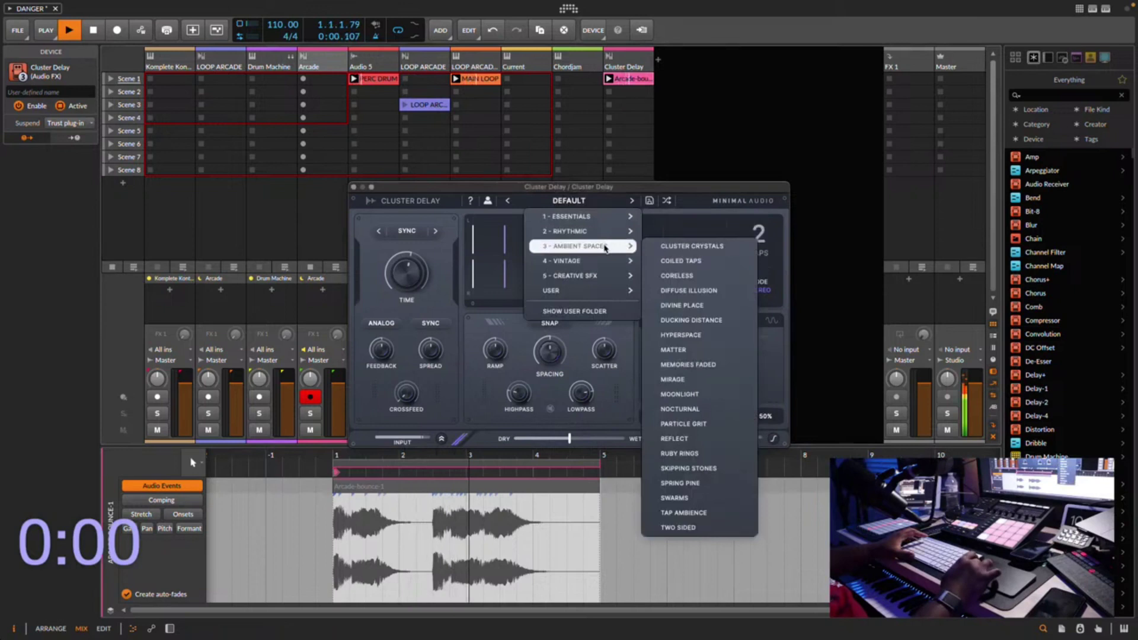
pyautogui.click(660, 247)
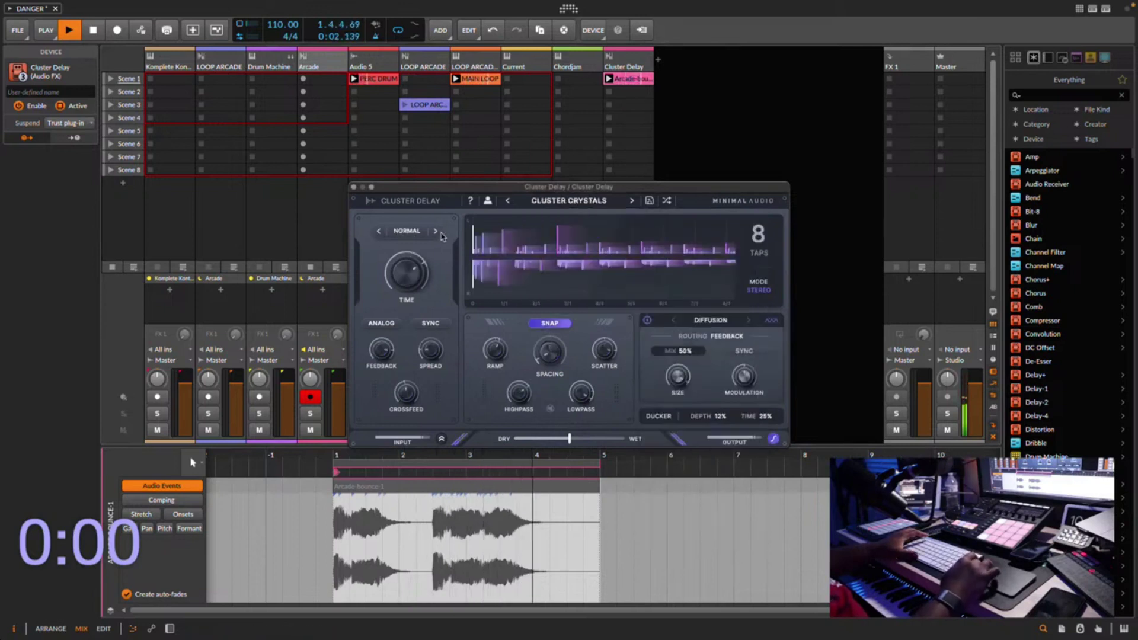
pyautogui.moveTo(402, 272)
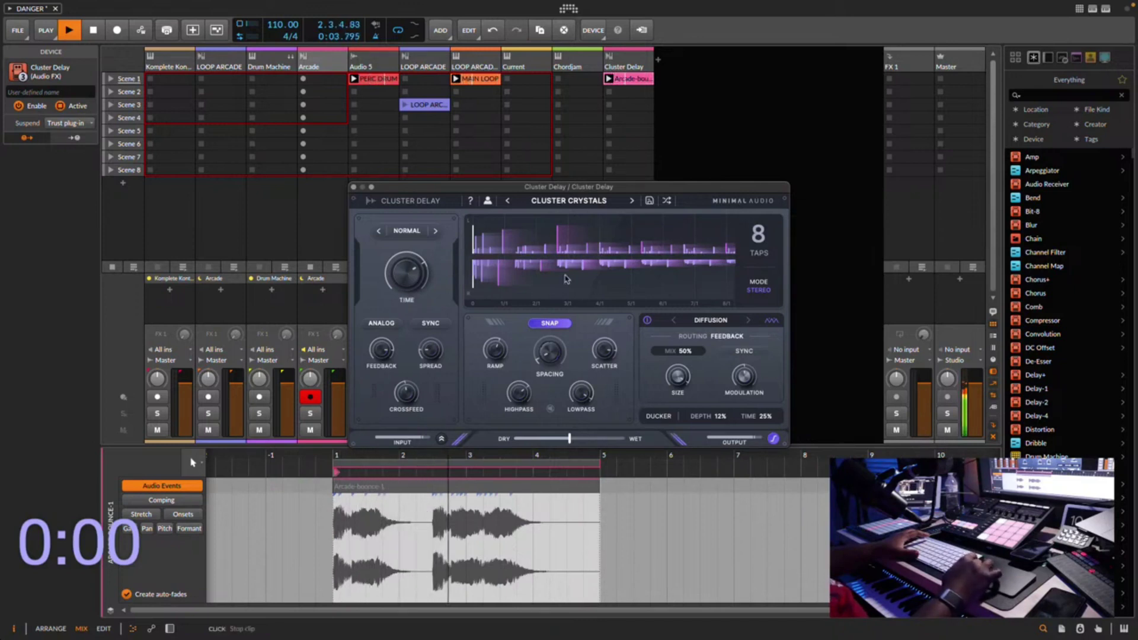
# Set the number of delay taps to 4, trying a single tap first.
pyautogui.click(761, 243)
pyautogui.click(766, 255)
pyautogui.click(763, 252)
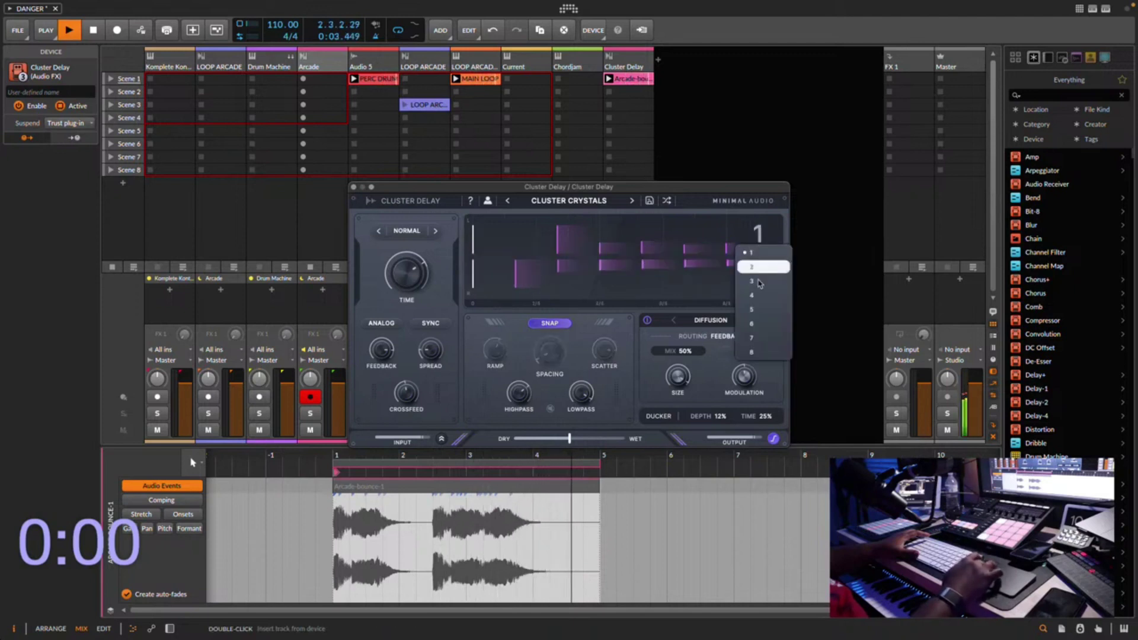
pyautogui.click(758, 301)
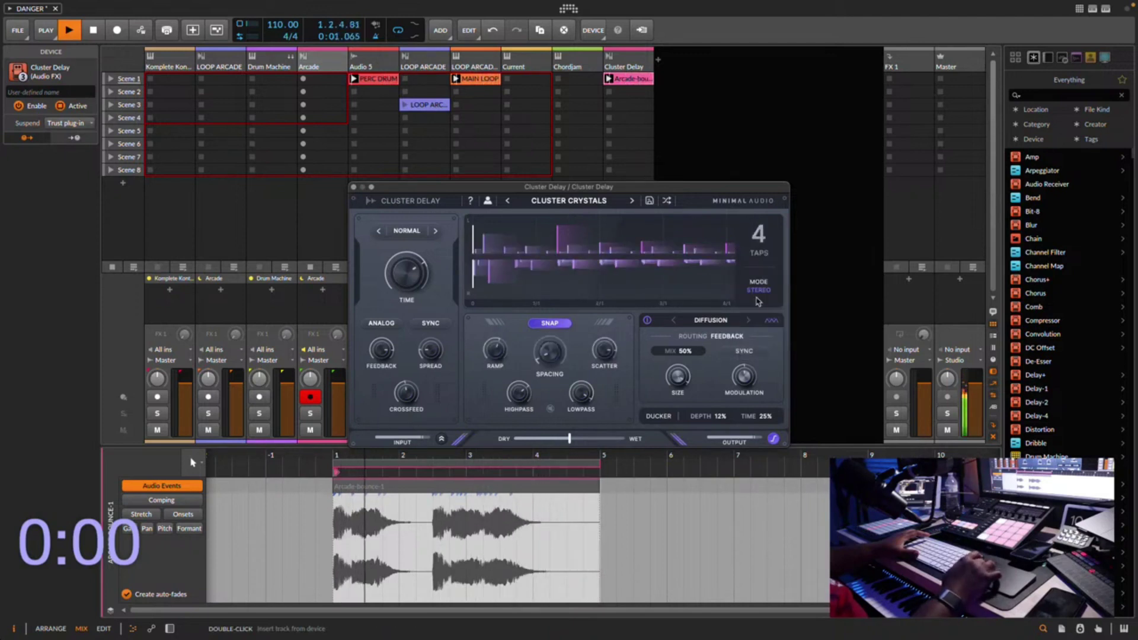
# Adjust the delay's time, spread and tap spacing, with sync turned on for the spread.
pyautogui.moveTo(402, 268); pyautogui.dragTo(401, 263)
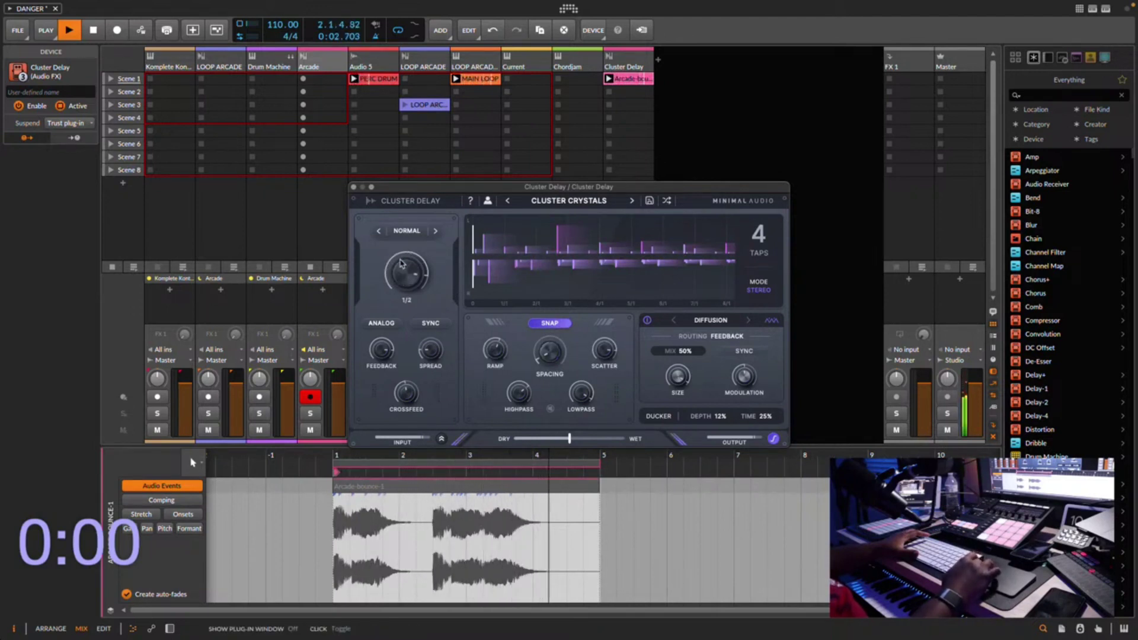
pyautogui.moveTo(431, 348); pyautogui.dragTo(428, 325)
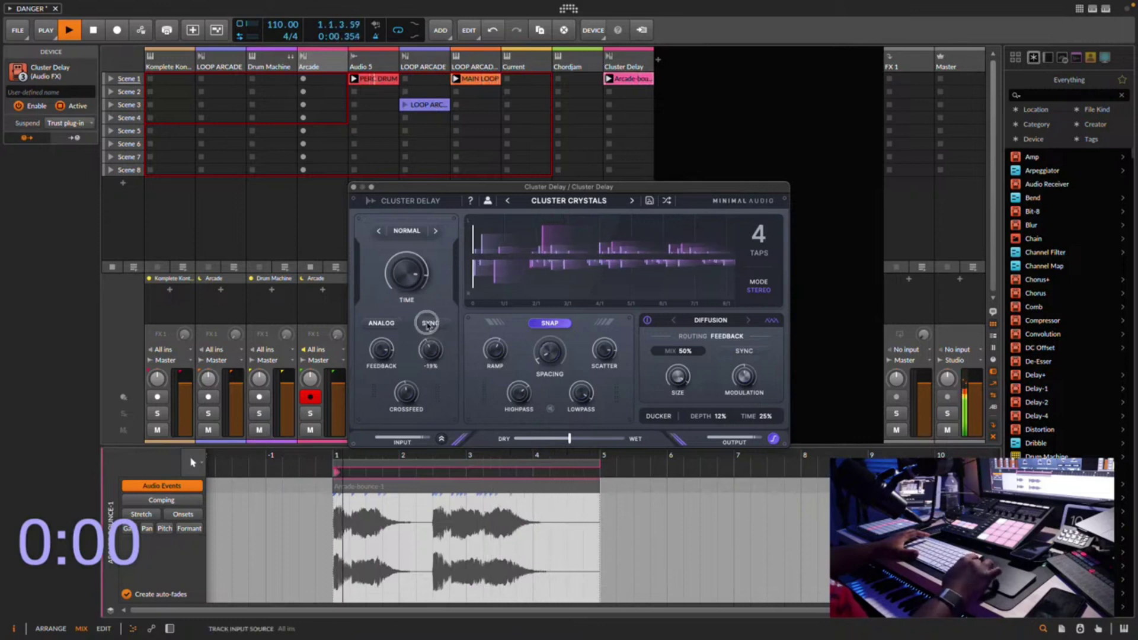
pyautogui.moveTo(380, 353)
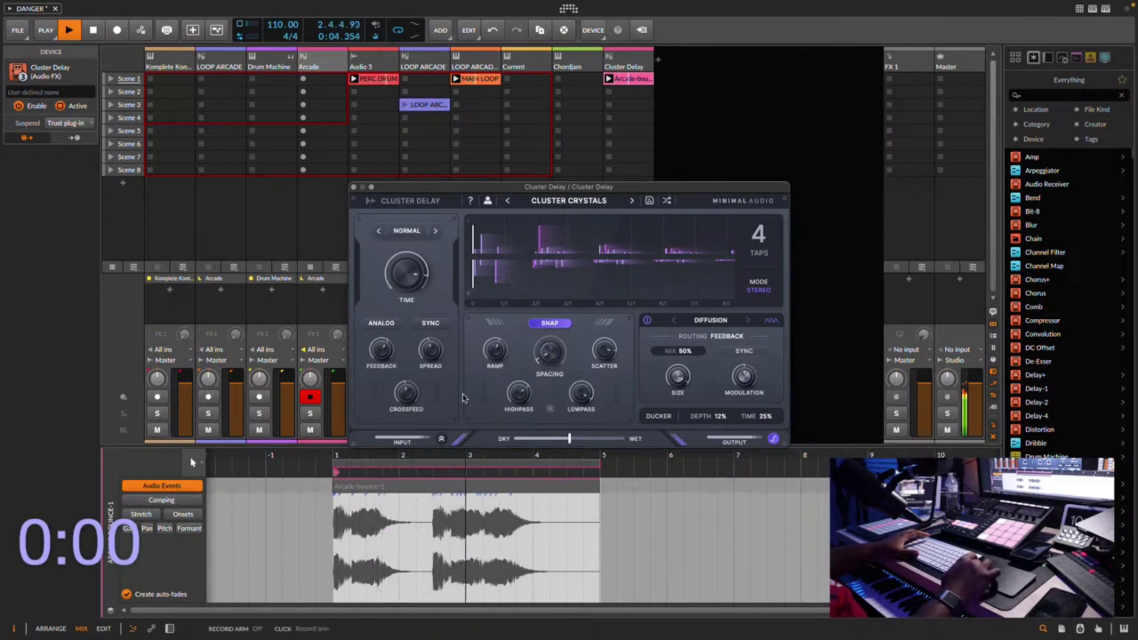
pyautogui.click(441, 325)
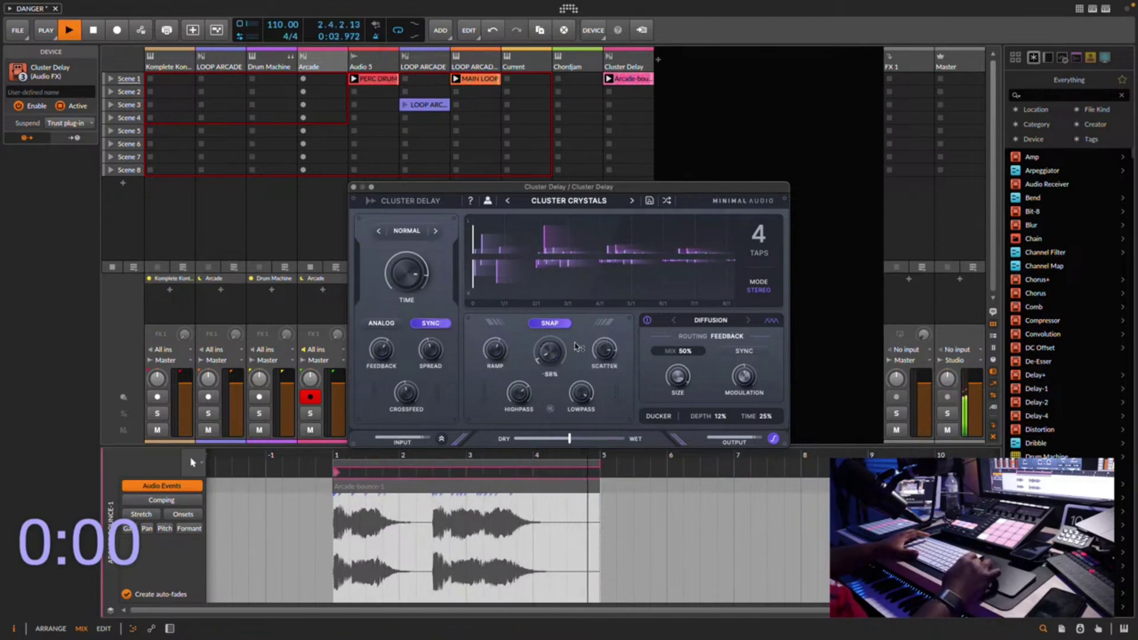
pyautogui.click(555, 337)
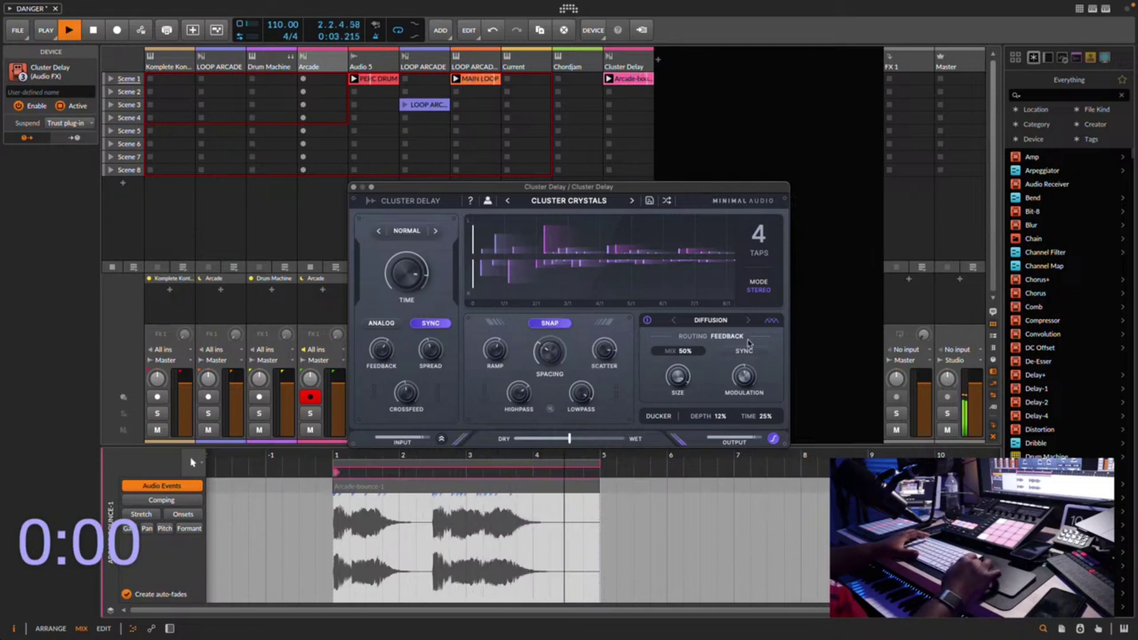
# Set the delay's modulation effect to Chorus and adjust its rate with the chorus sync off.
pyautogui.click(745, 321)
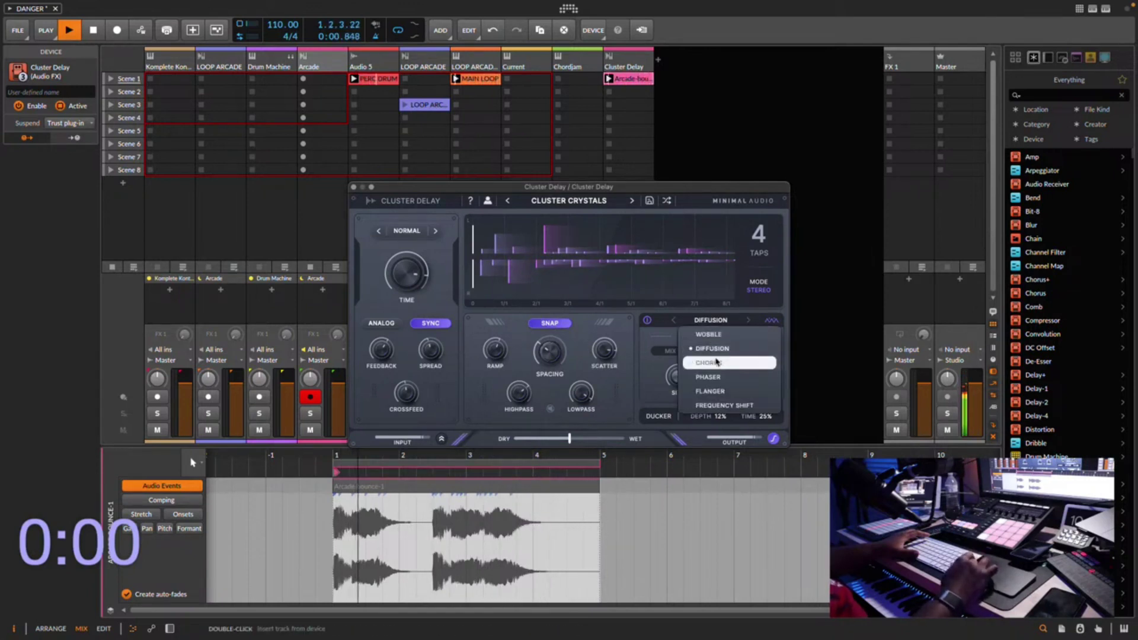
pyautogui.click(718, 363)
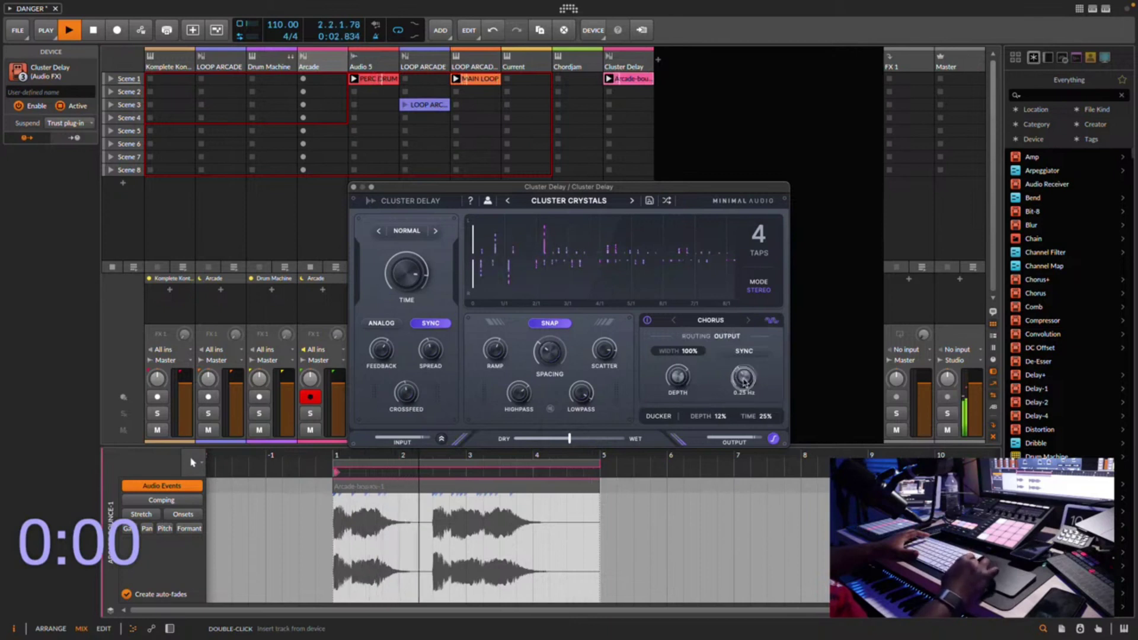
pyautogui.click(745, 353)
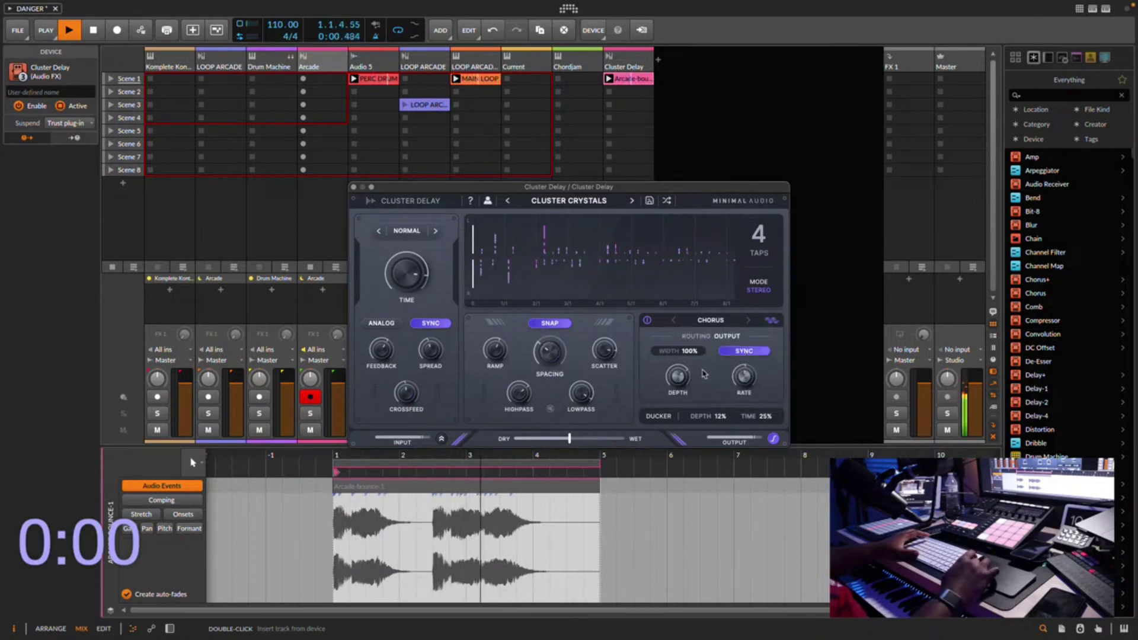
pyautogui.click(744, 351)
pyautogui.moveTo(743, 379); pyautogui.dragTo(743, 376)
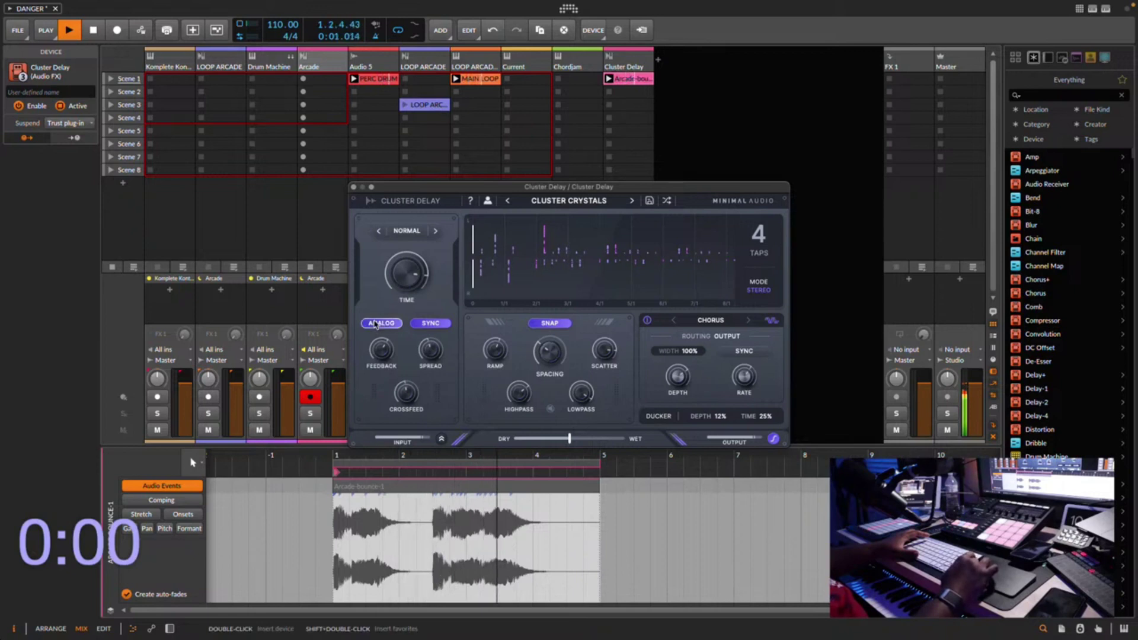
# Readjust the Cluster Delay time and move the dry/wet balance to mostly wet, trying fully wet first.
pyautogui.moveTo(400, 278); pyautogui.dragTo(406, 286)
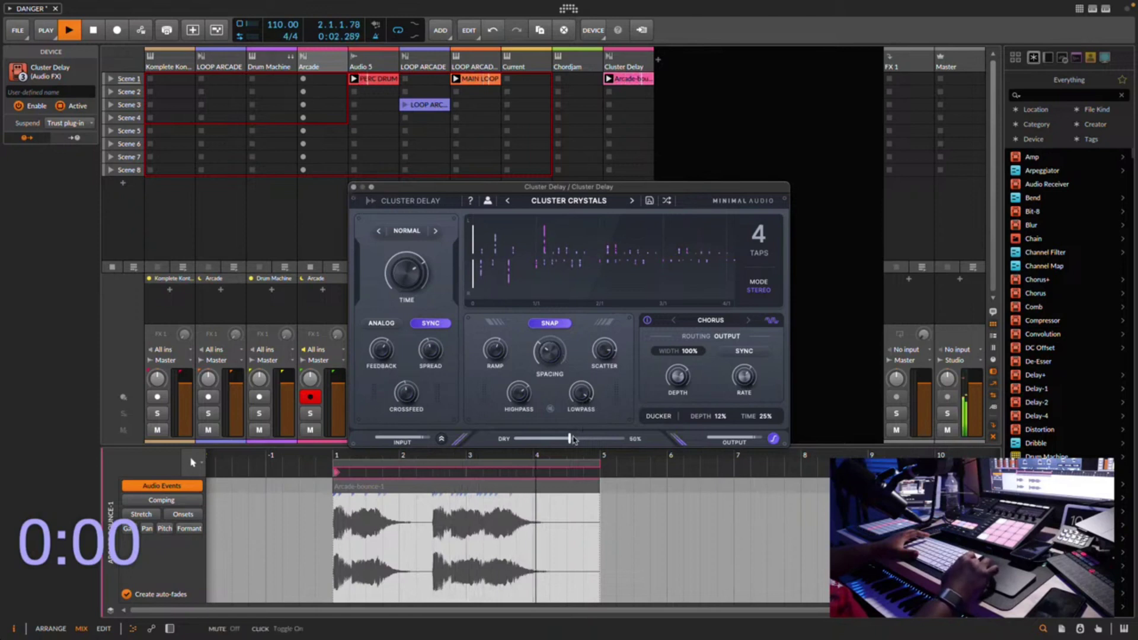
pyautogui.moveTo(572, 439); pyautogui.dragTo(629, 440)
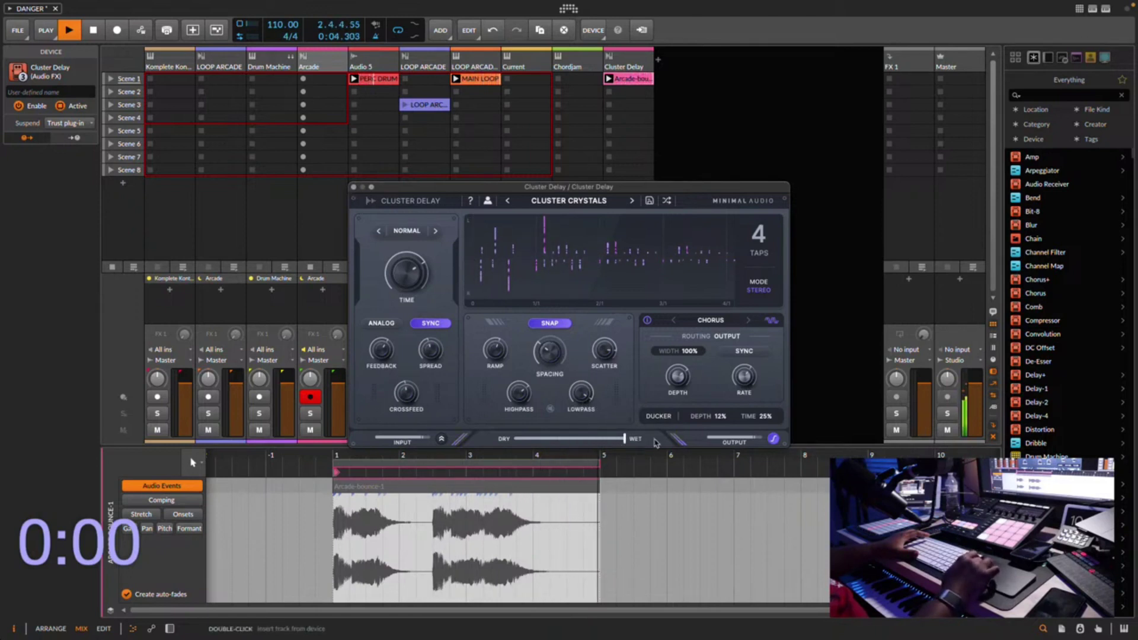
pyautogui.moveTo(624, 439); pyautogui.dragTo(599, 444)
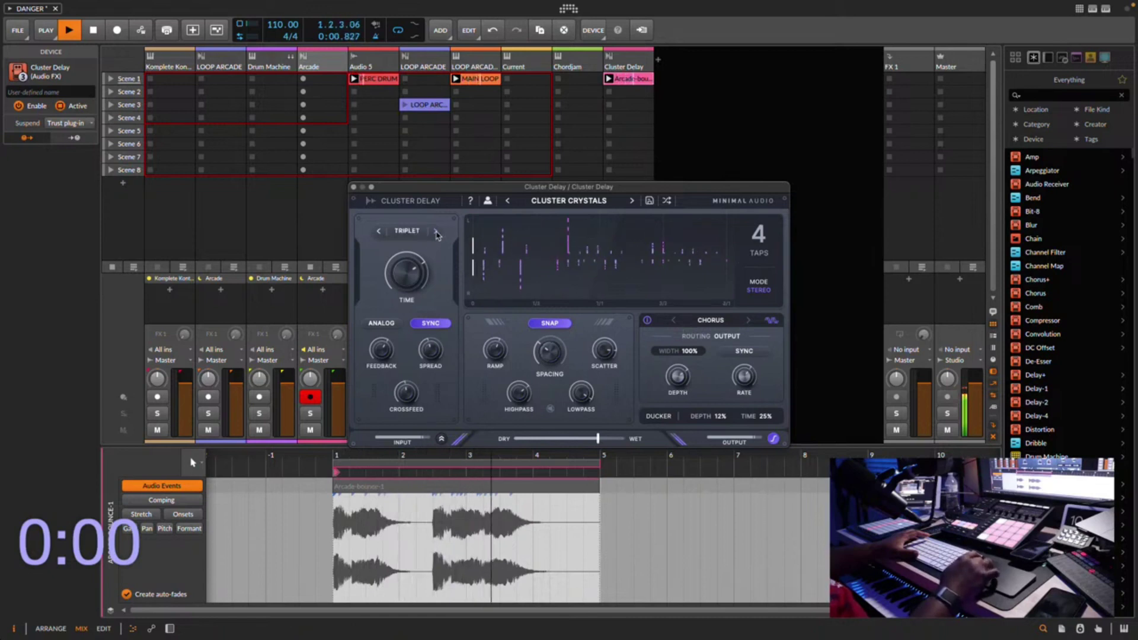
# Return the delay's time mode from Triplet to Normal and close the Cluster Delay plug-in.
pyautogui.click(379, 237)
pyautogui.moveTo(413, 271)
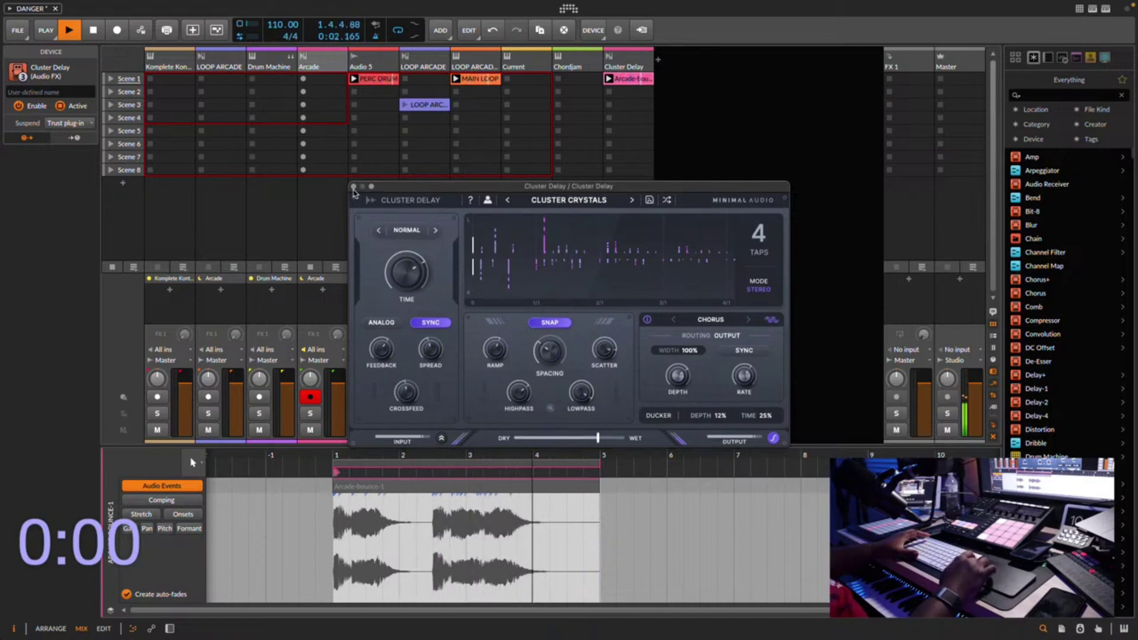
pyautogui.click(353, 187)
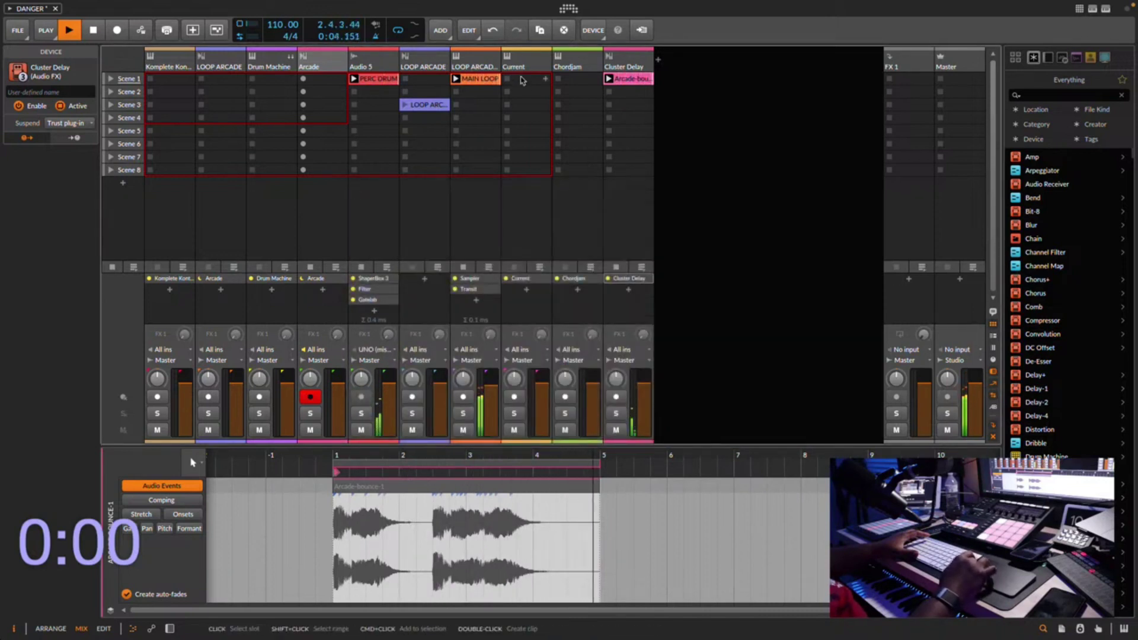
# Show the Sampler of the orange LOOP ARCADE track in the device chain.
pyautogui.click(471, 312)
pyautogui.click(469, 280)
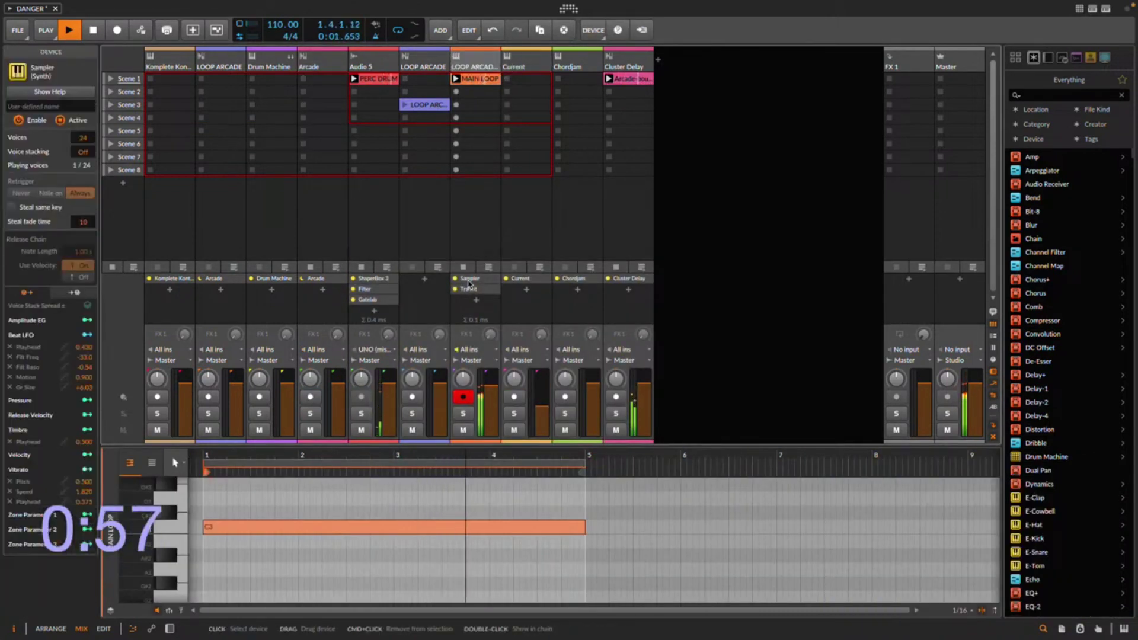
pyautogui.doubleClick(468, 280)
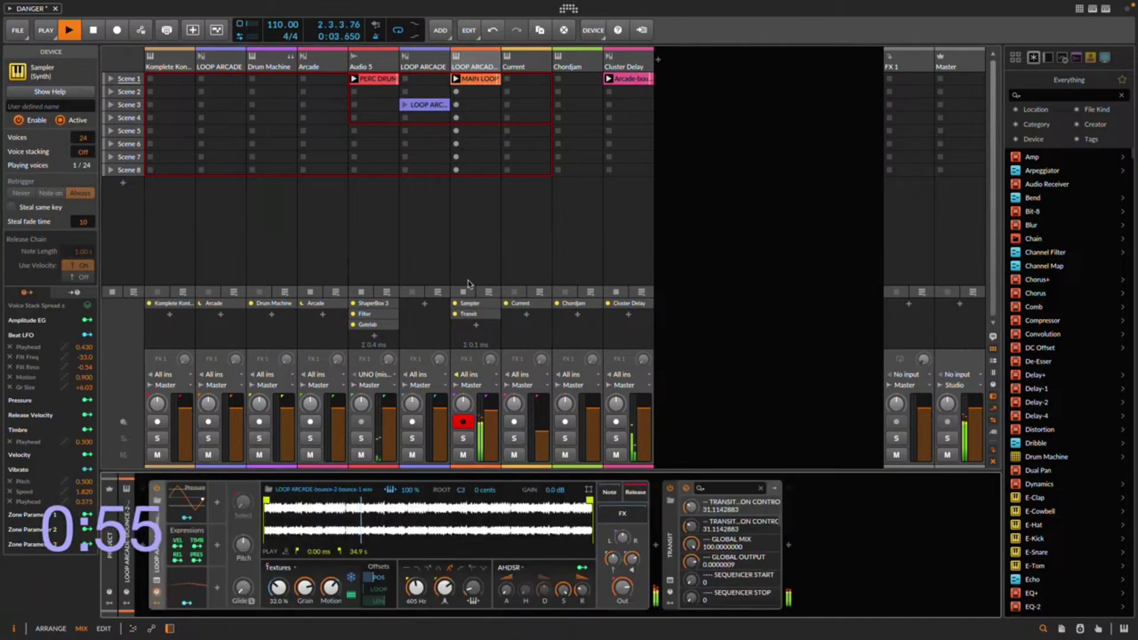
# Solo the Audio 5 percussion track, switch the solo to the orange LOOP ARCADE track, and audition it.
pyautogui.press('space')
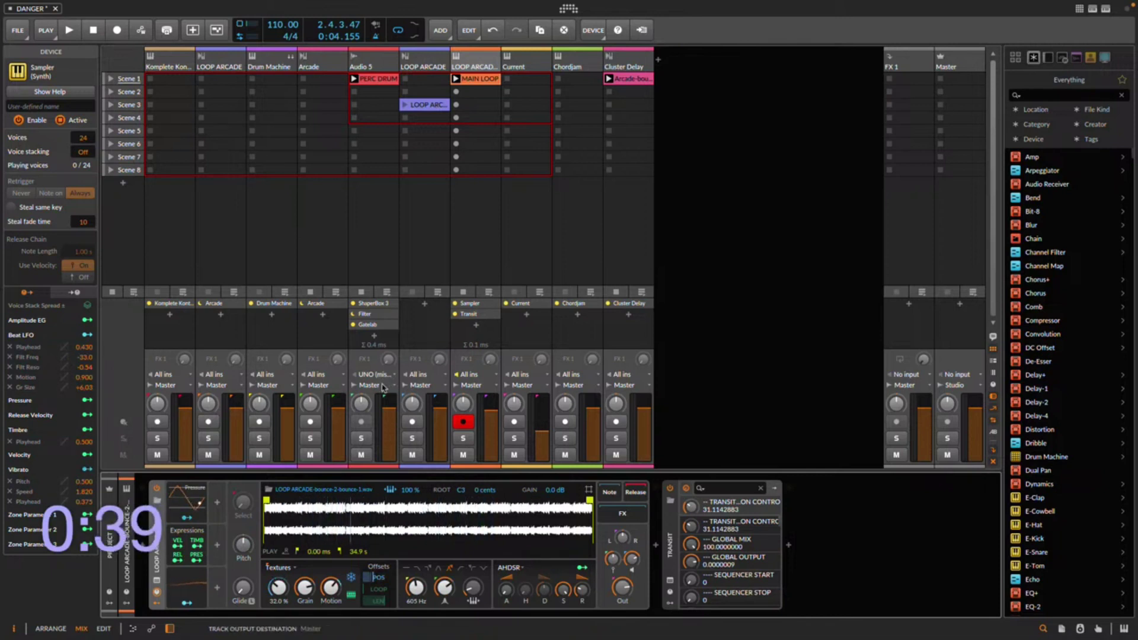
pyautogui.click(361, 439)
pyautogui.press('space')
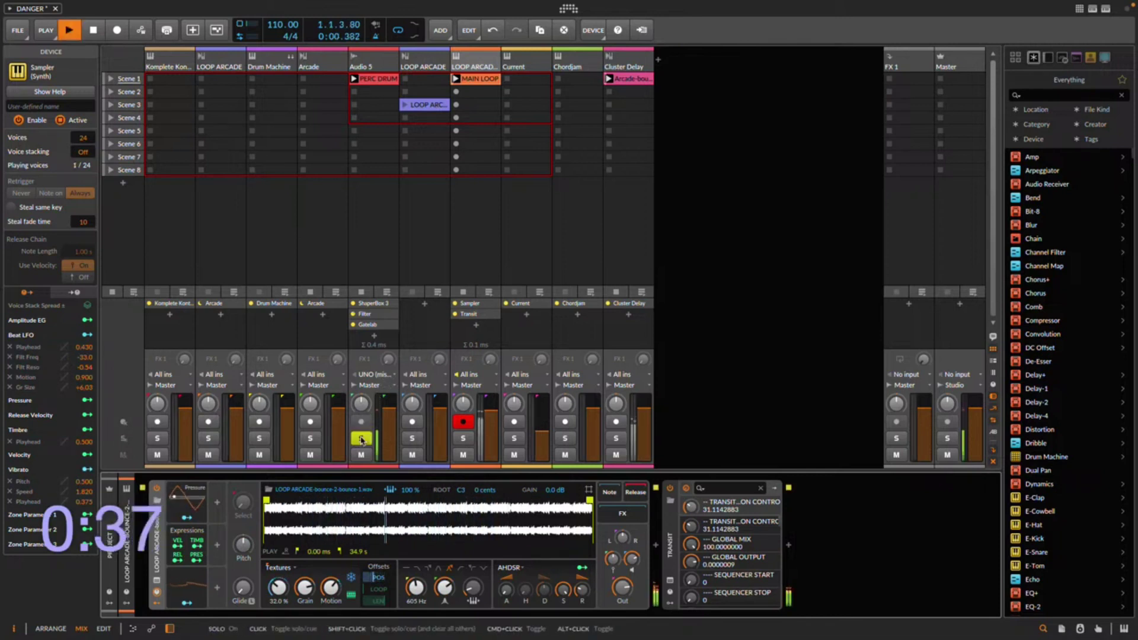
pyautogui.keyDown('shift'); pyautogui.click(463, 439); pyautogui.keyUp('shift')
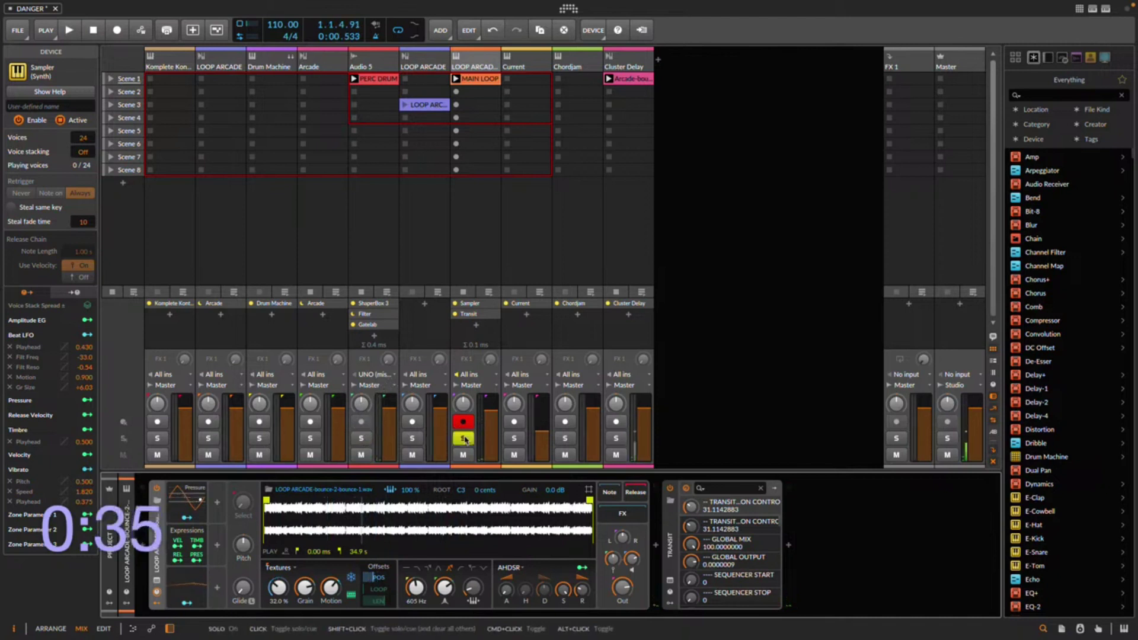
pyautogui.press('space')
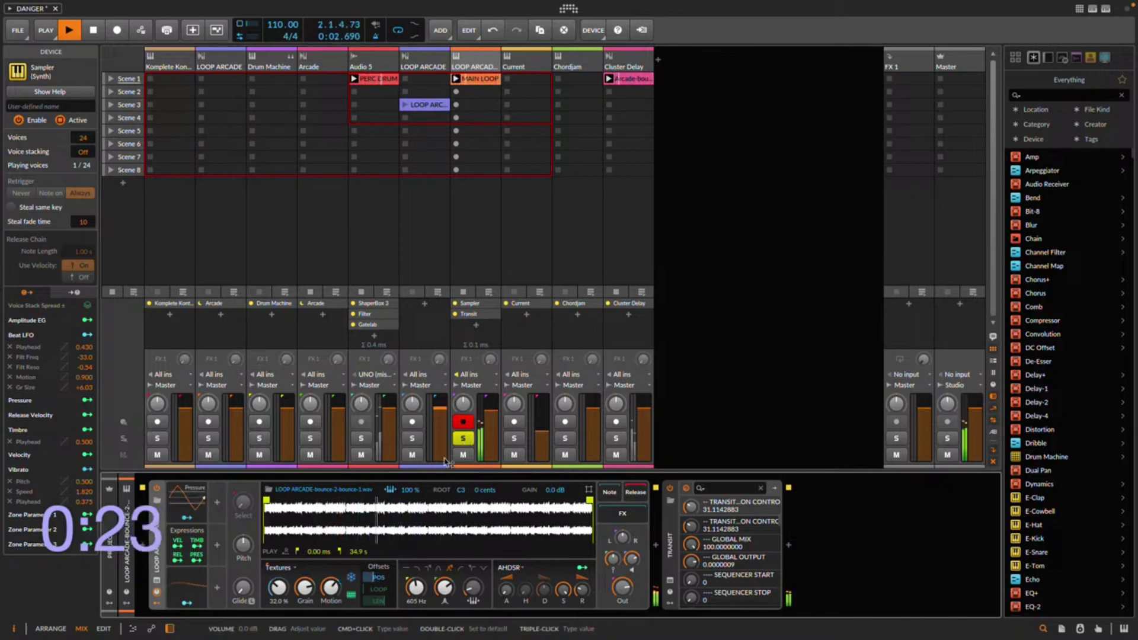
pyautogui.press('space')
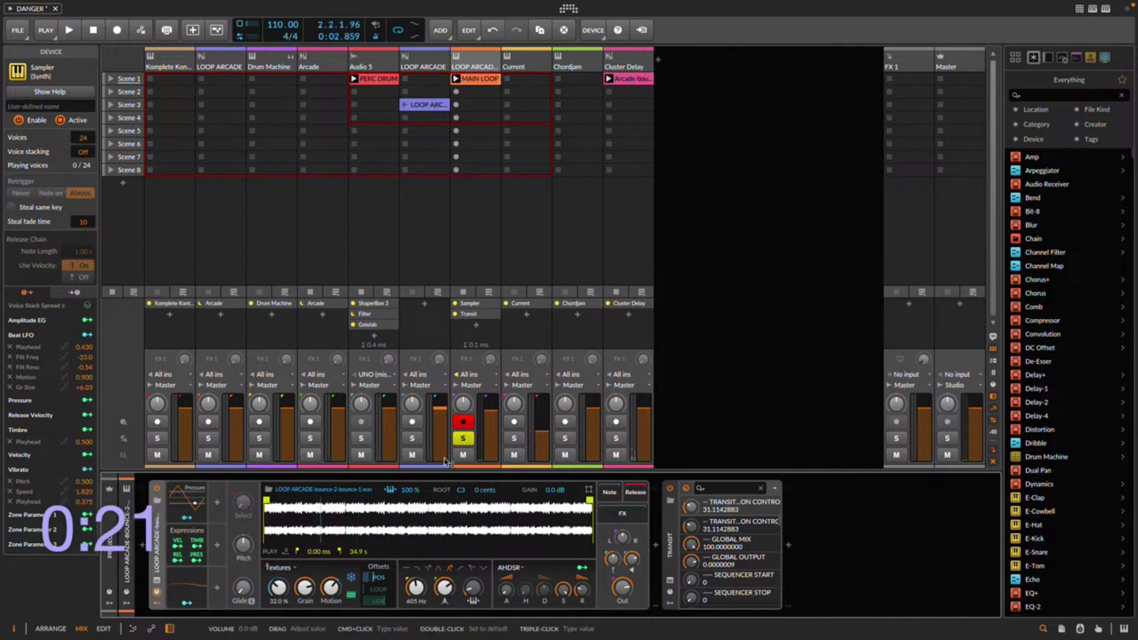
# Bypass the Sampler on the soloed loop track, re-enable it and restart playback.
pyautogui.click(157, 489)
pyautogui.press('space')
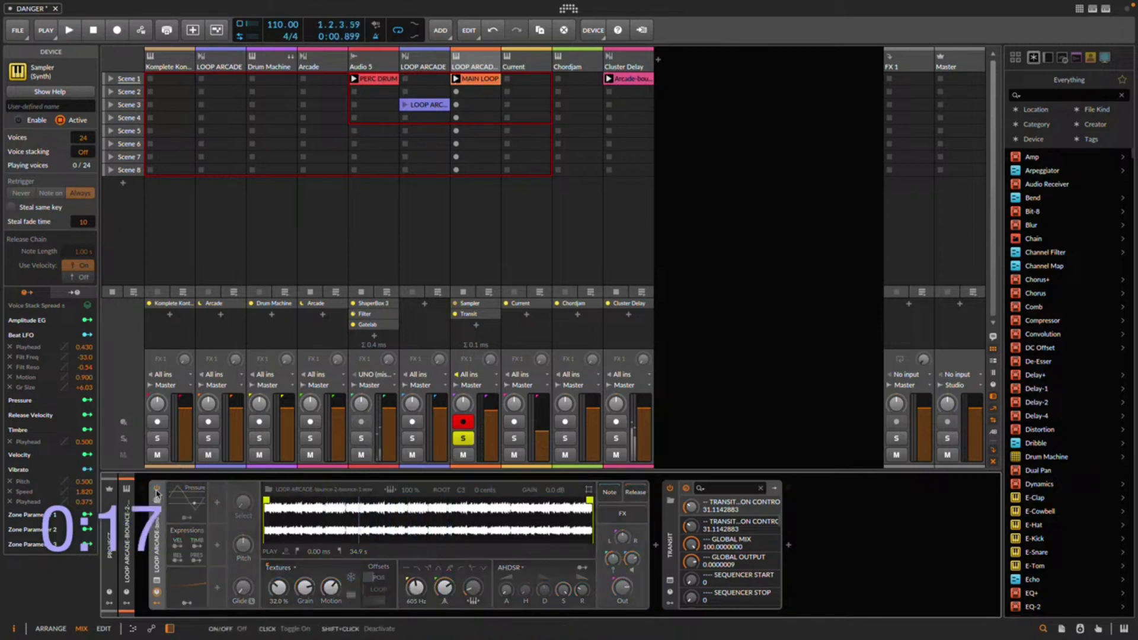
pyautogui.click(156, 489)
pyautogui.press('space')
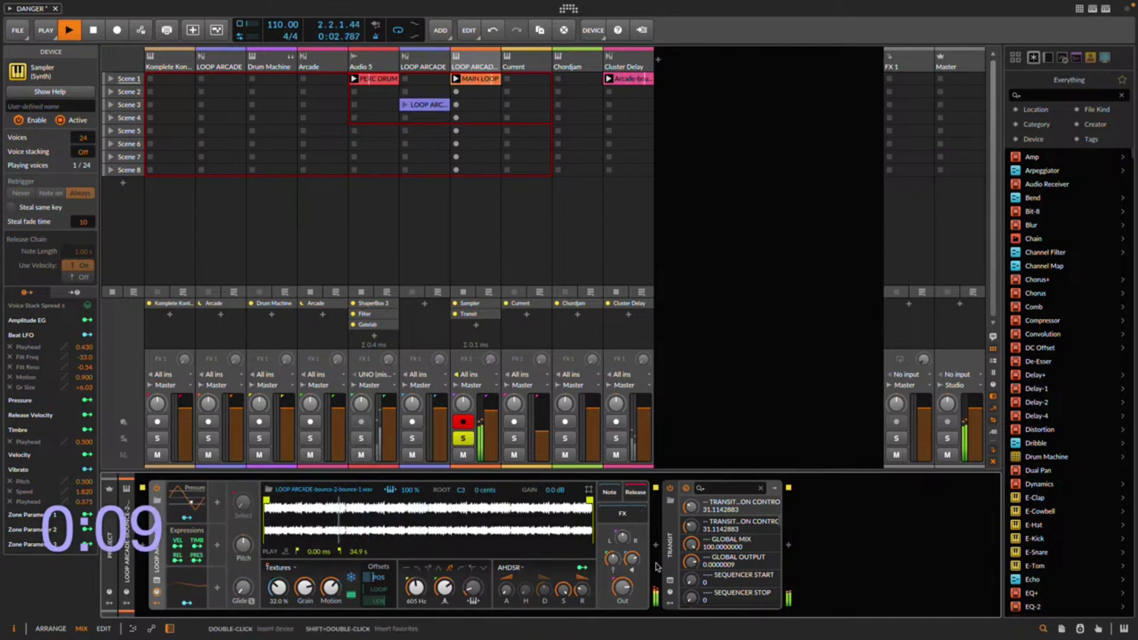
# Open the Transit effect on the loop track and try its Transition Control knob.
pyautogui.click(670, 585)
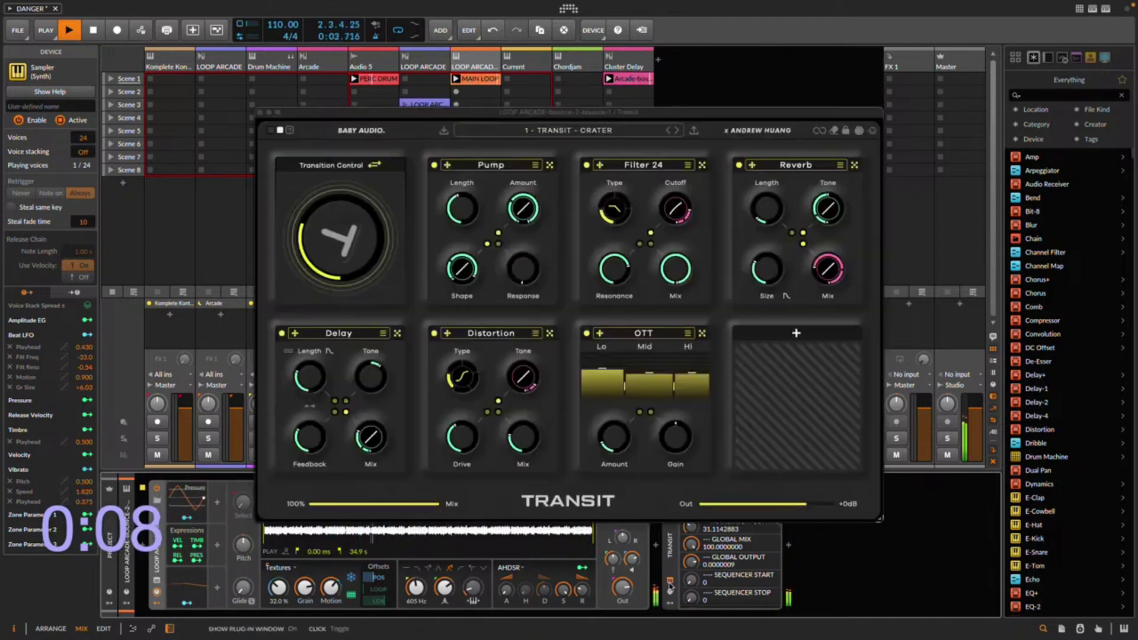
pyautogui.click(353, 261)
pyautogui.moveTo(354, 261)
pyautogui.mouseDown()
pyautogui.moveTo(355, 228)
pyautogui.moveTo(355, 262)
pyautogui.mouseUp()
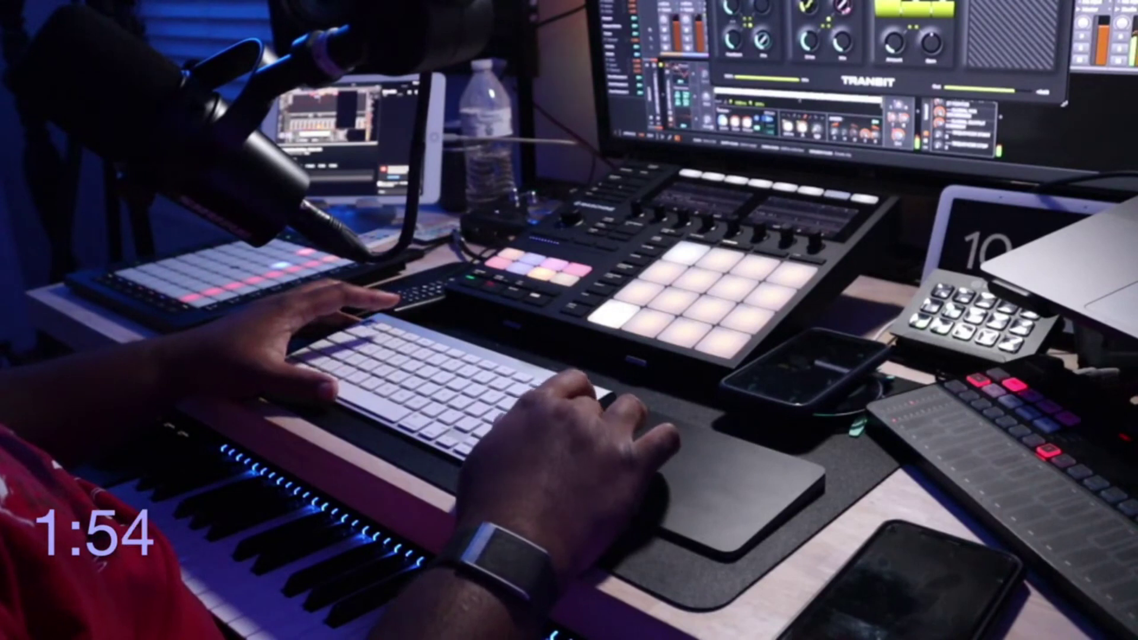
pyautogui.press('m')
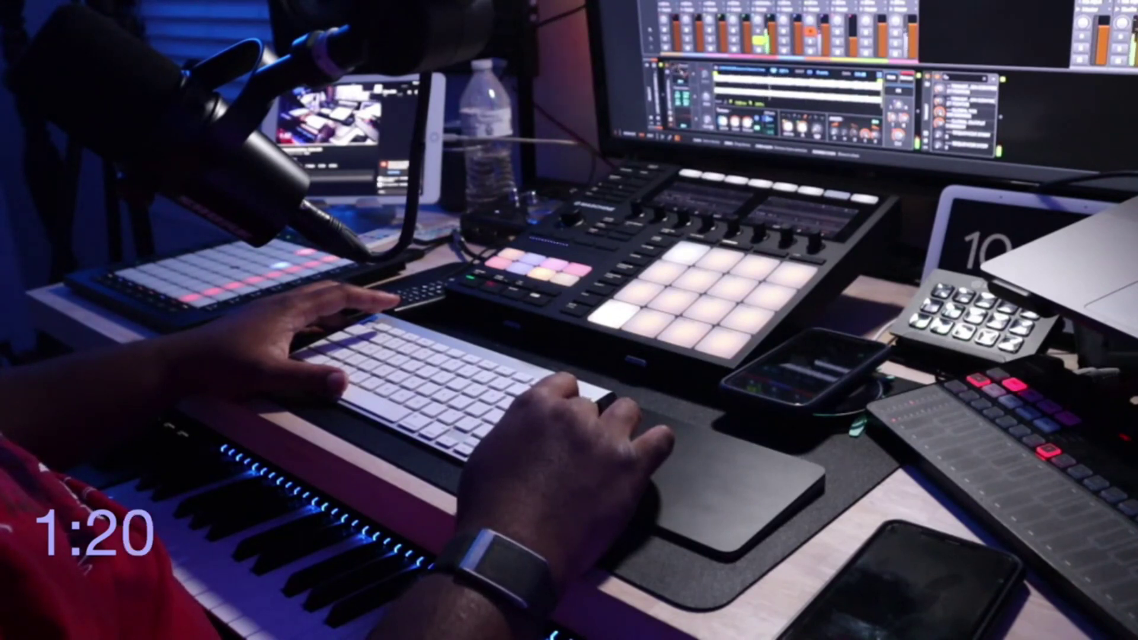
# Close the Arcade plug-in window showing the Dark Angel kit to return to the clip launcher and mixer.
pyautogui.press('Down')
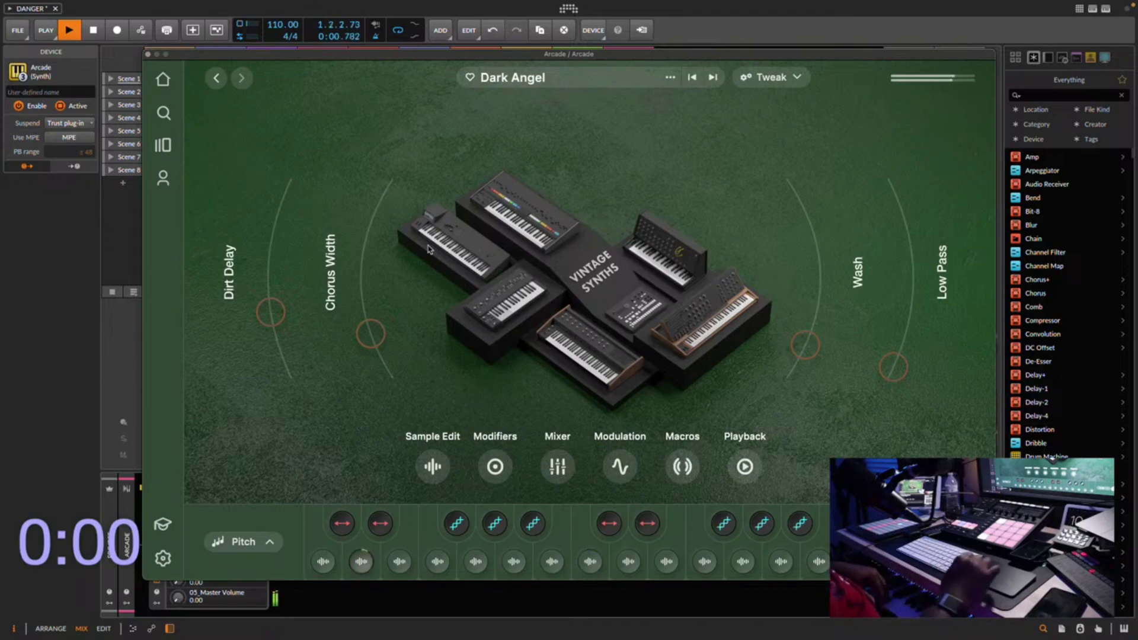
pyautogui.click(148, 55)
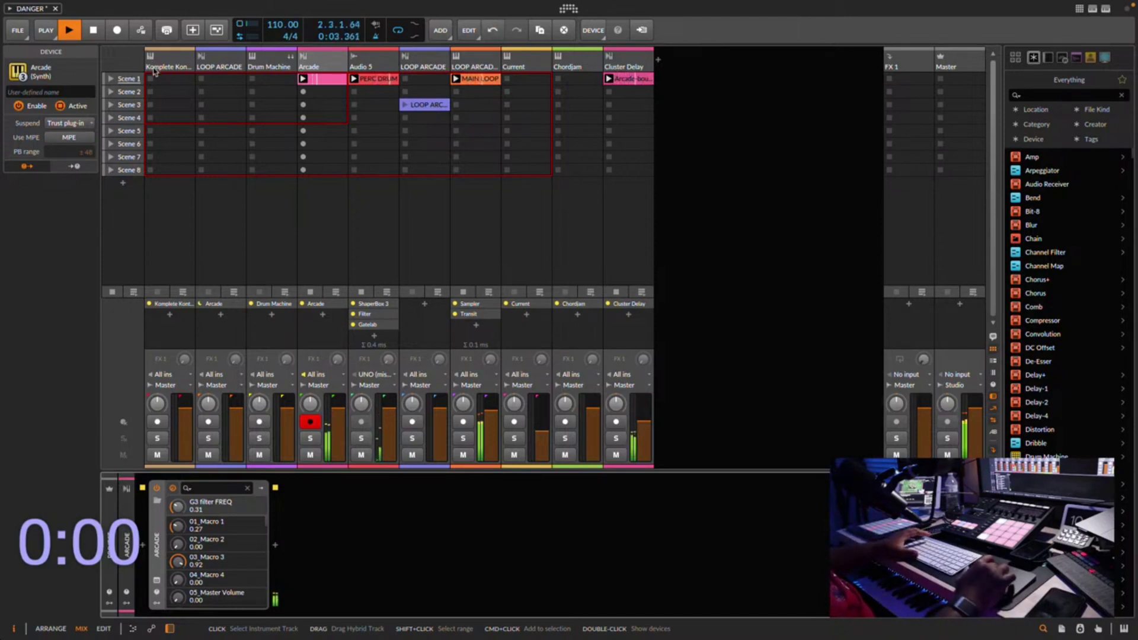
# Load the Big Dipper Reese preset in the Current synth from the list of all presets and close the preset browser.
pyautogui.moveTo(119, 5)
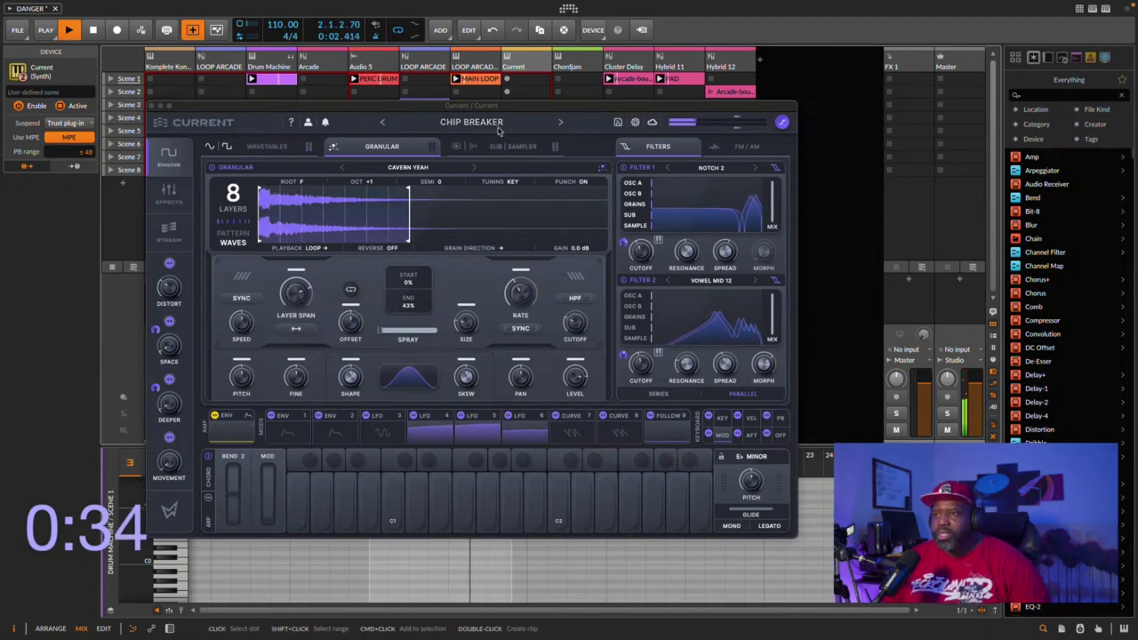
pyautogui.click(473, 123)
pyautogui.scroll(5, 504, 266)
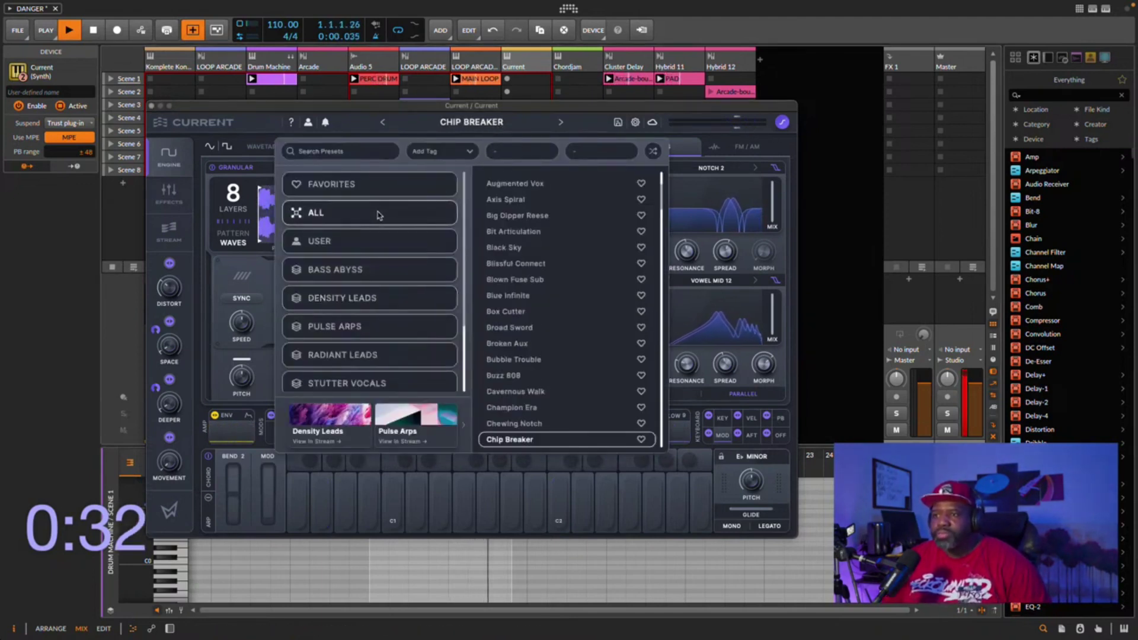
pyautogui.click(504, 219)
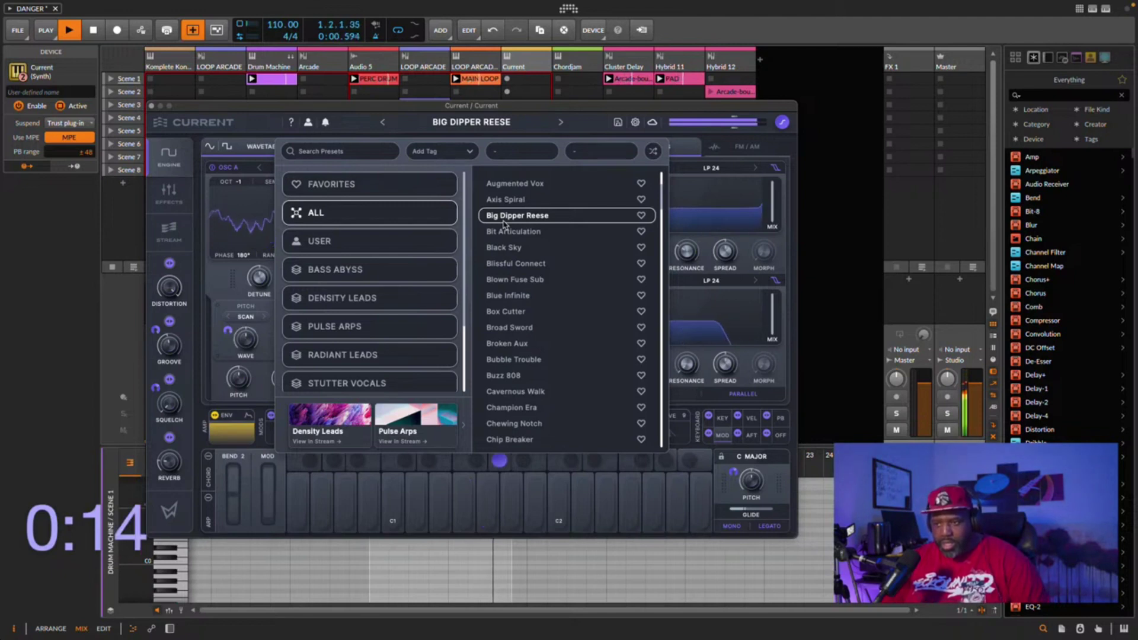
pyautogui.click(580, 125)
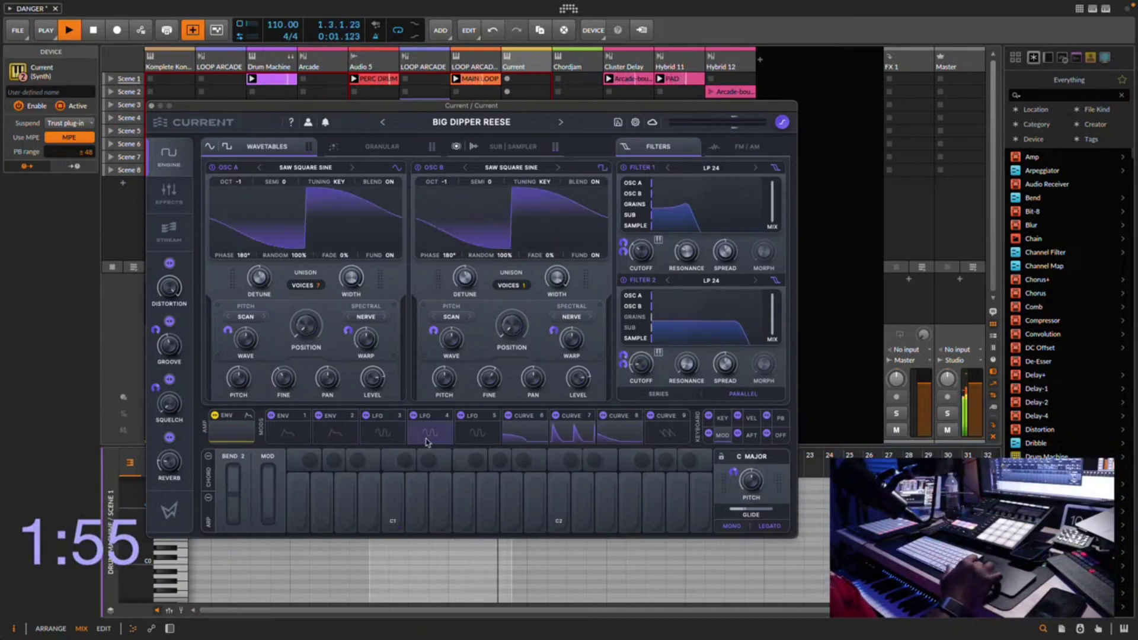
# Select the Curve 6 modulator in the Current synth and change the synth's scale to Minor.
pyautogui.click(525, 432)
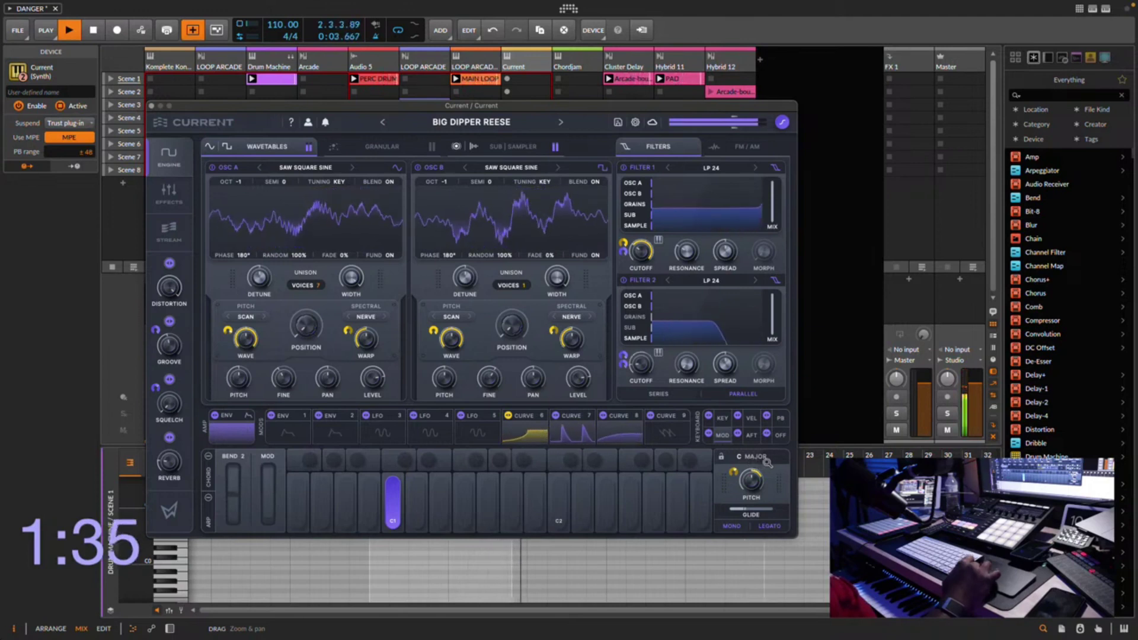
pyautogui.click(762, 459)
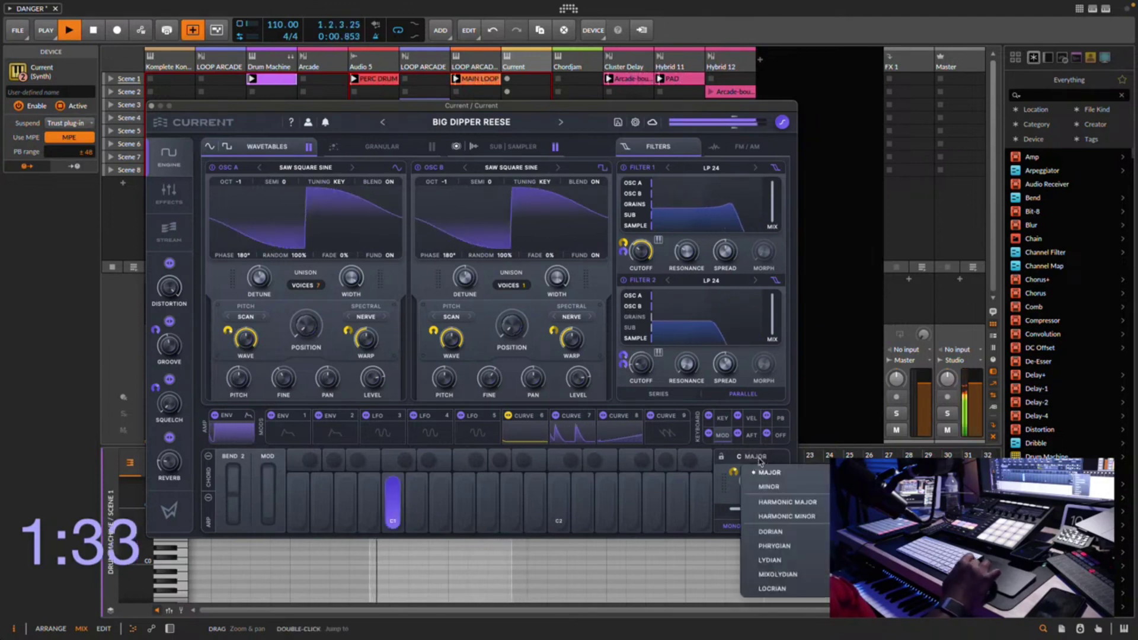
pyautogui.click(769, 490)
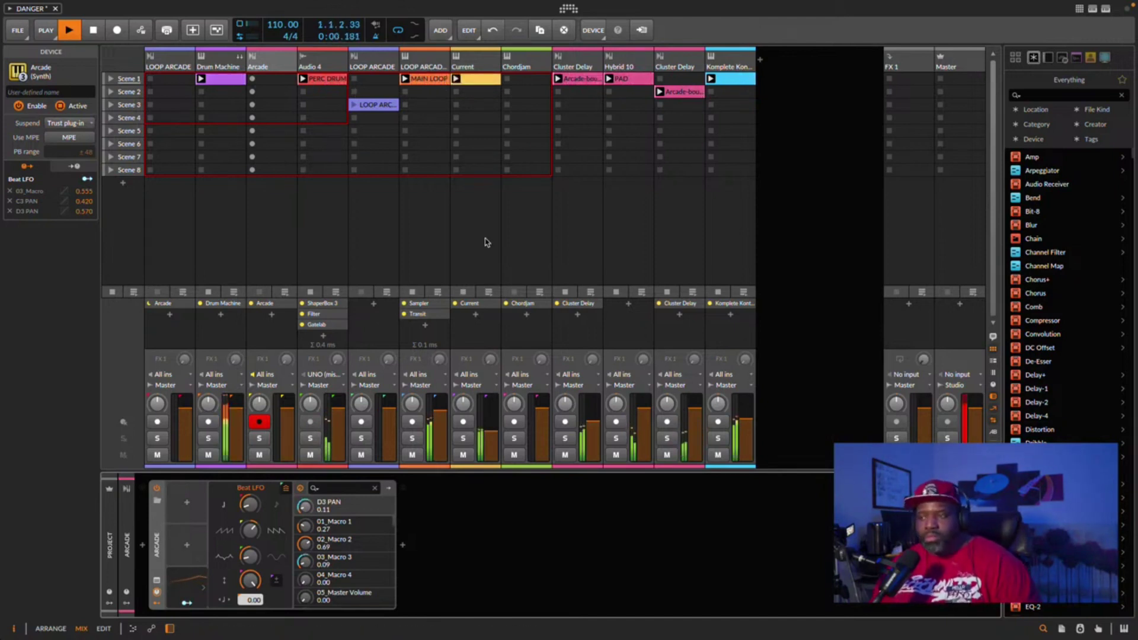
# Adjust the Current track's volume, trying about -9.4 dB, and open the track's Current synth window.
pyautogui.click(493, 430)
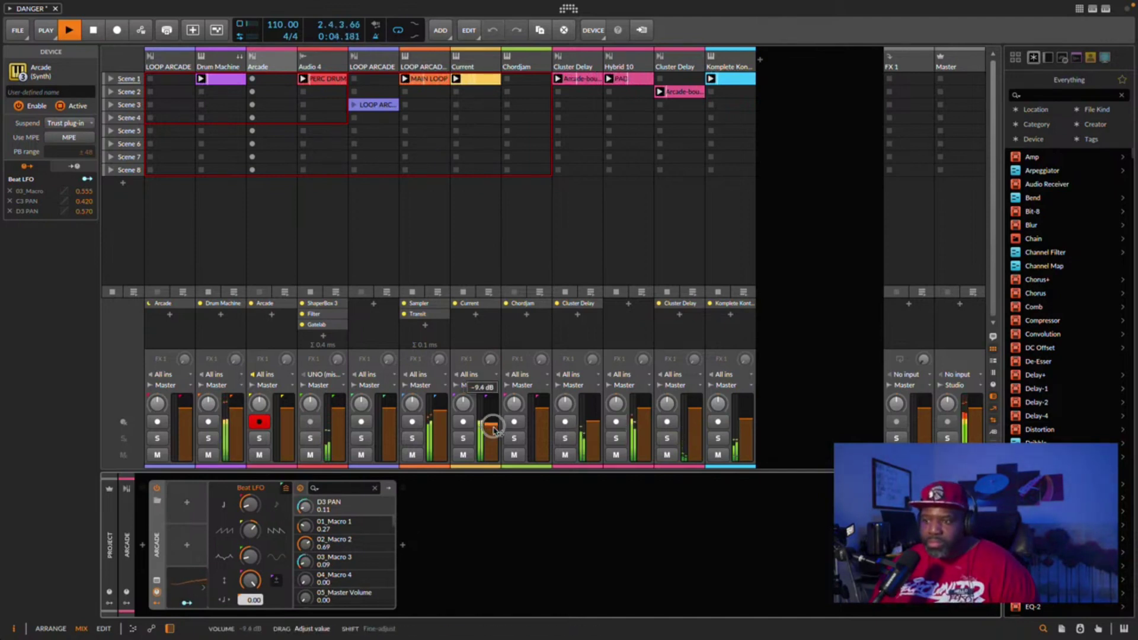
pyautogui.moveTo(493, 430); pyautogui.dragTo(494, 428)
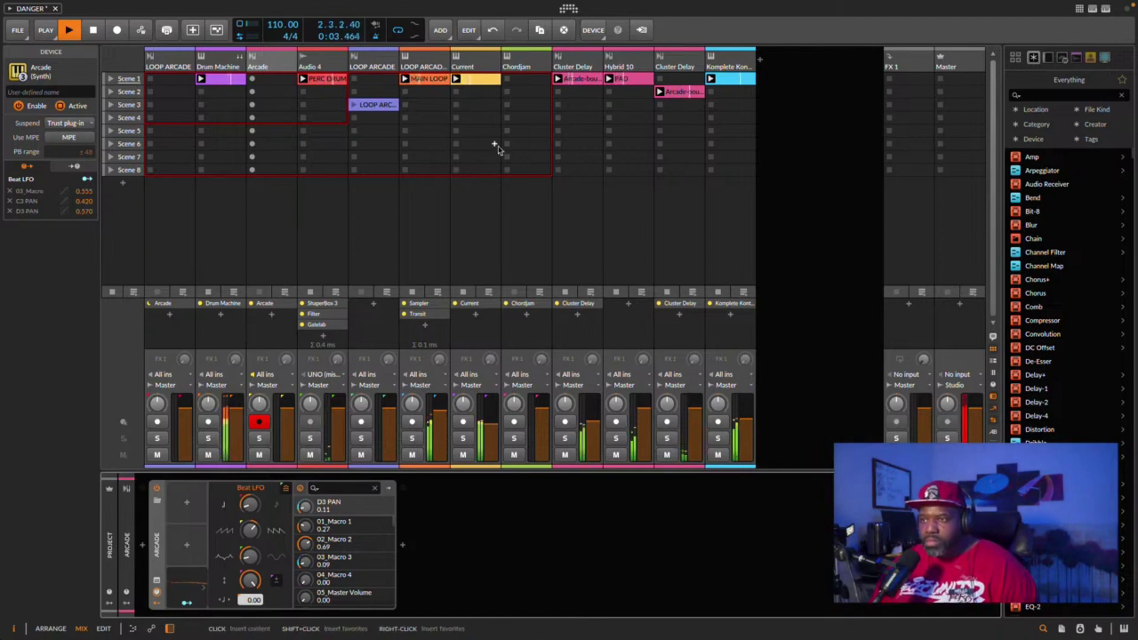
pyautogui.click(483, 62)
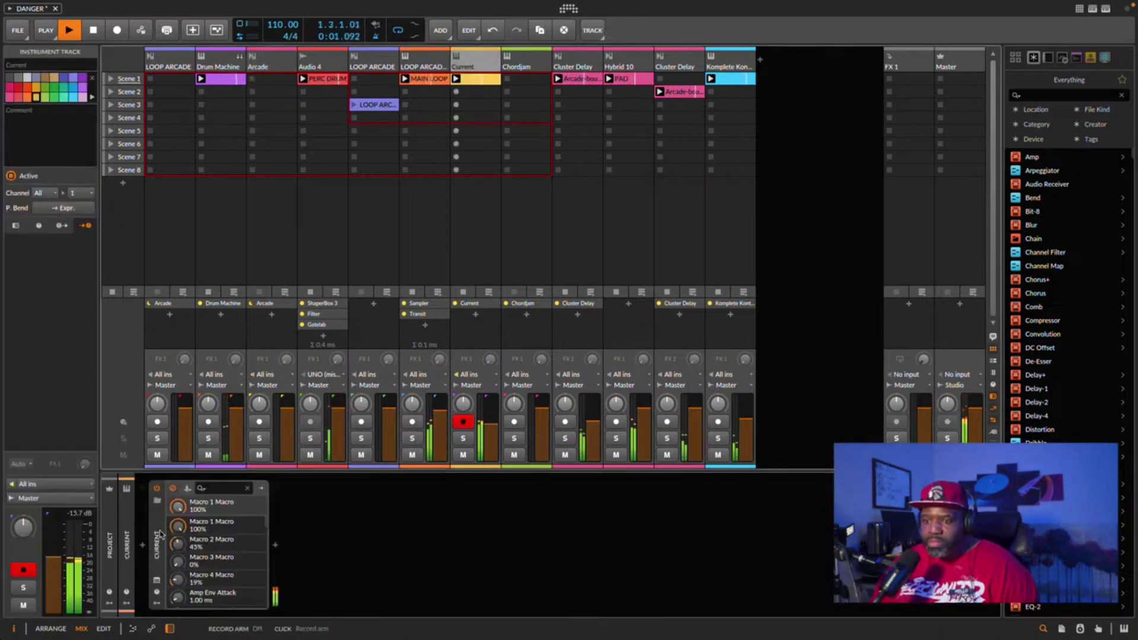
pyautogui.click(156, 583)
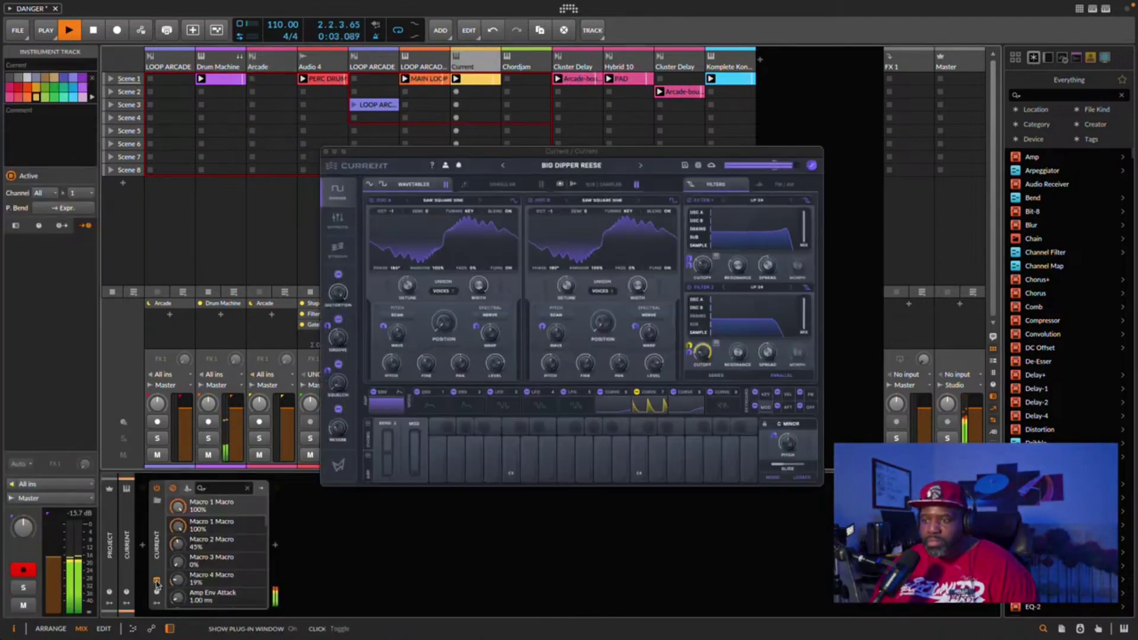